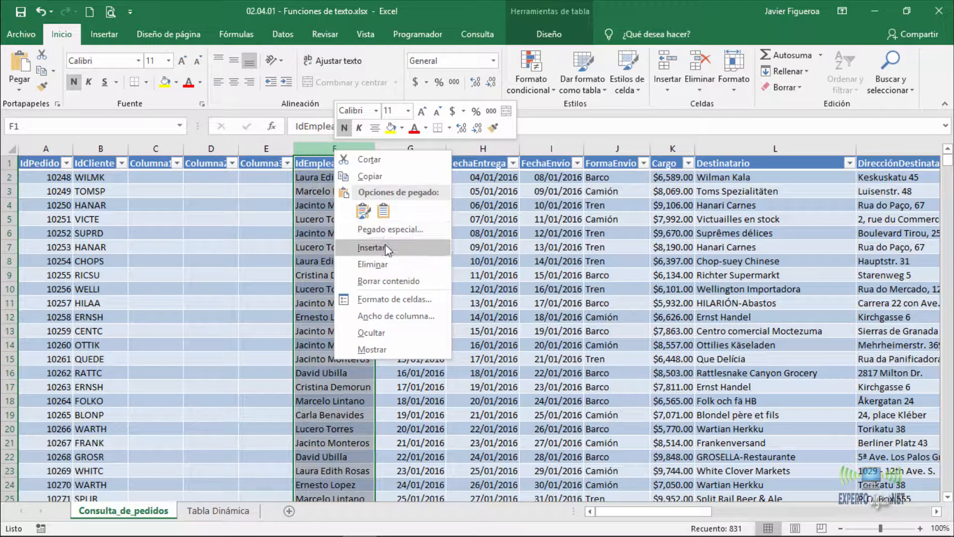
Insert blank table columns before IdEmpleado so that five blank columns follow IdCliente
{"action": "left_click", "coordinate": [387, 148]}
{"action": "right_click", "coordinate": [388, 154]}
{"action": "left_click", "coordinate": [457, 244]}
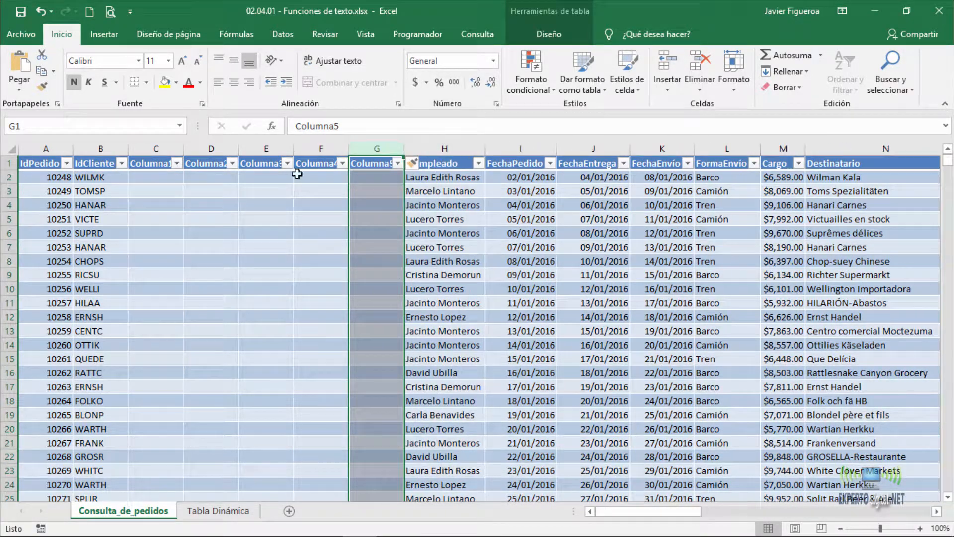
Autofit the width of the blank columns C through G to their headers
{"action": "left_click_drag", "start_coordinate": [185, 151], "coordinate": [385, 148]}
{"action": "left_click", "coordinate": [740, 72]}
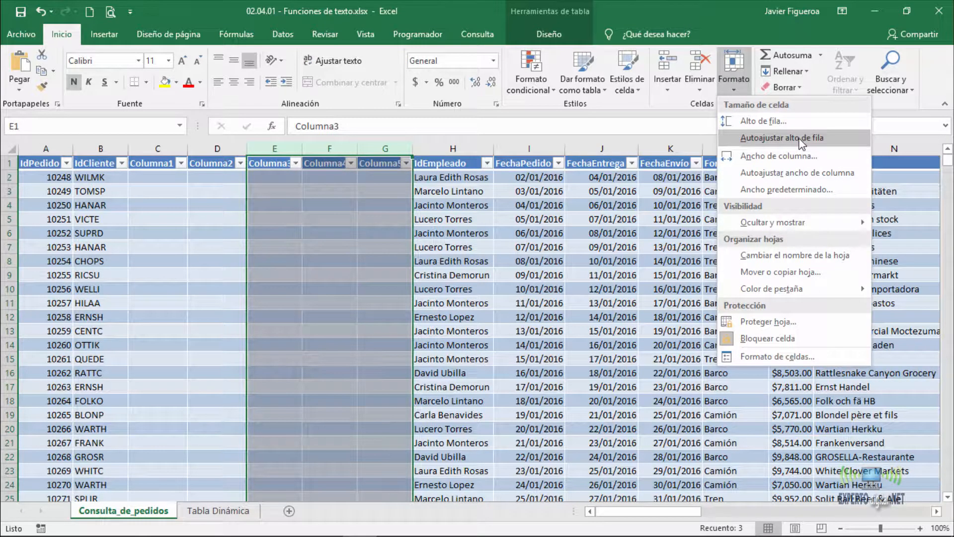
{"action": "left_click", "coordinate": [818, 173]}
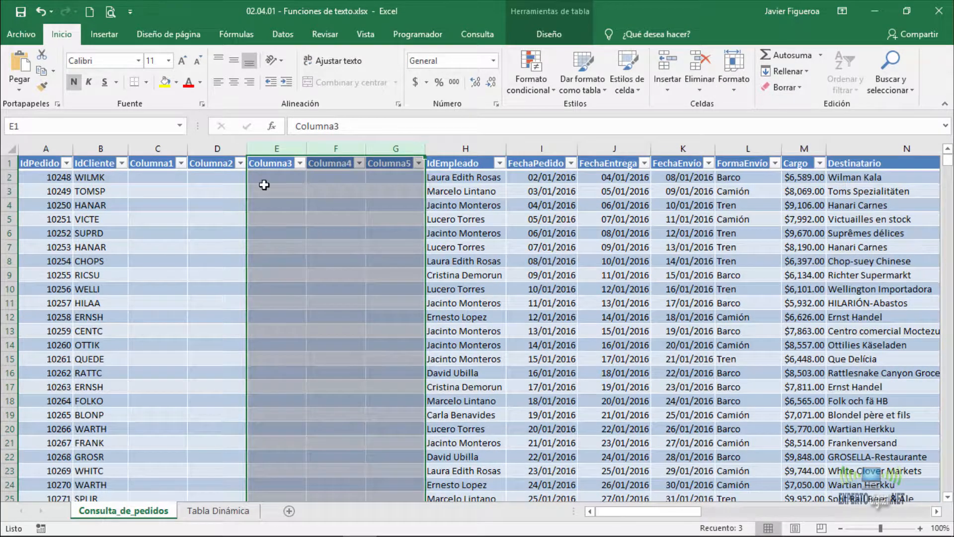
{"action": "left_click", "coordinate": [164, 179]}
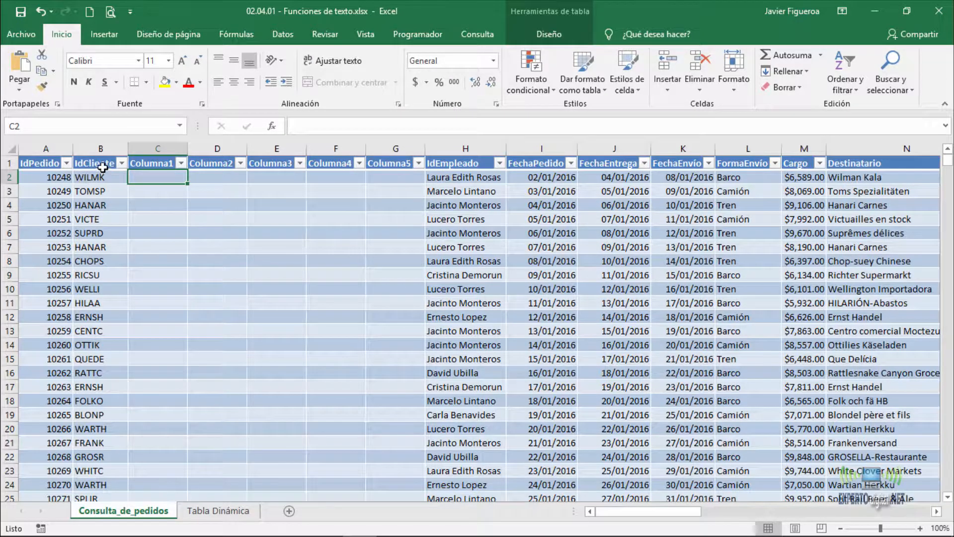
{"action": "type", "text": "=i"}
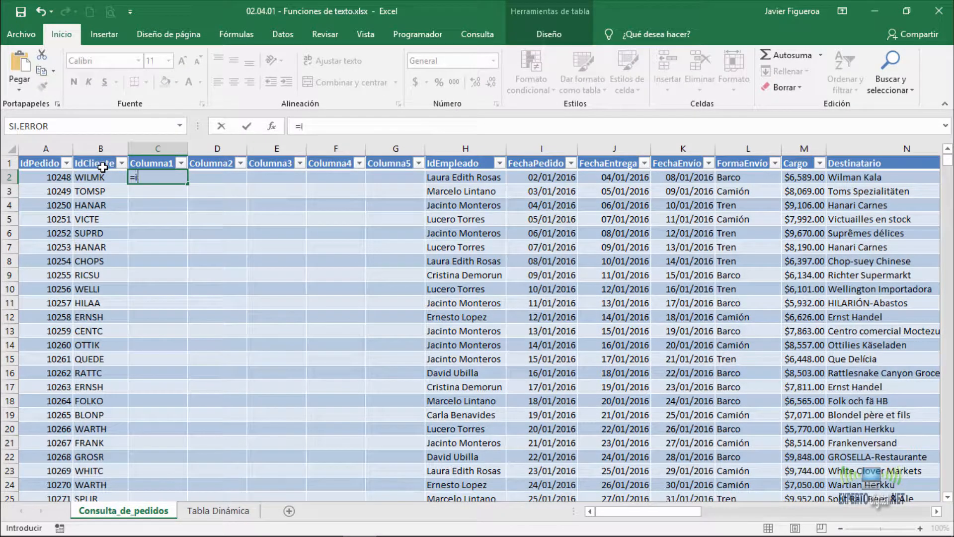
{"action": "type", "text": "z"}
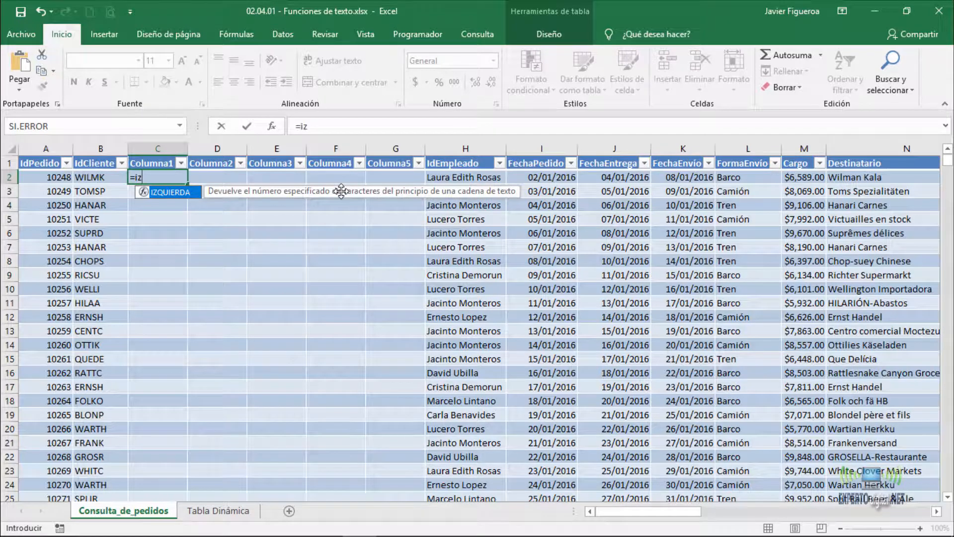
{"action": "key", "text": "Tab"}
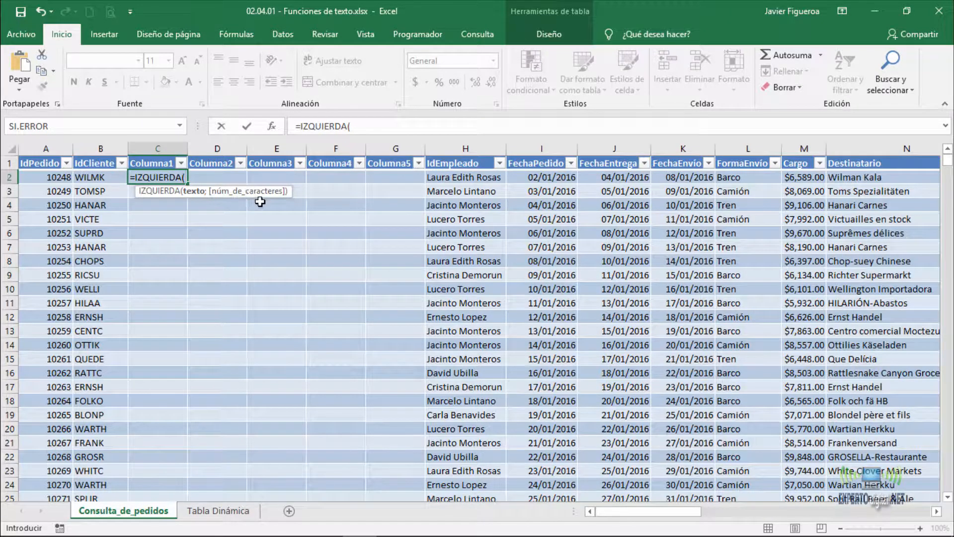
{"action": "left_click", "coordinate": [91, 176]}
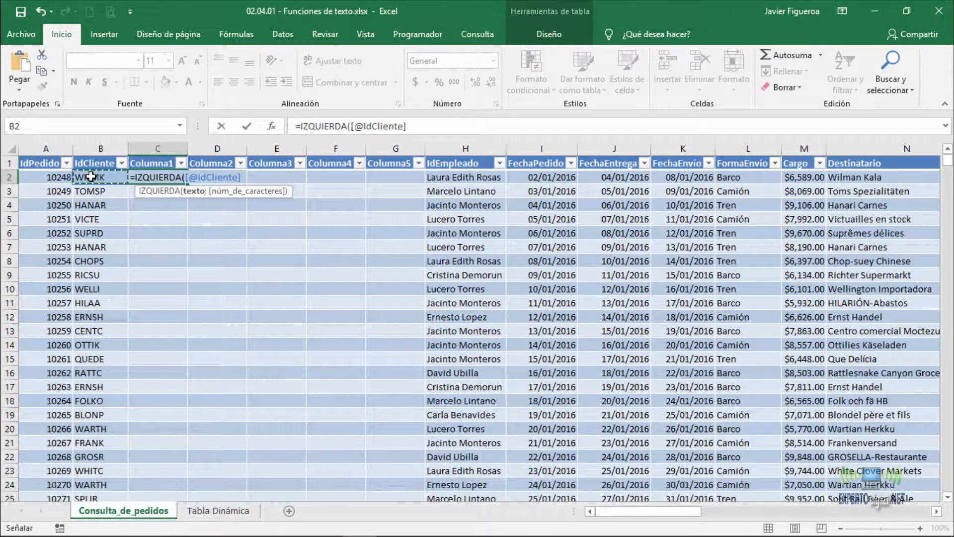
{"action": "type", "text": ";"}
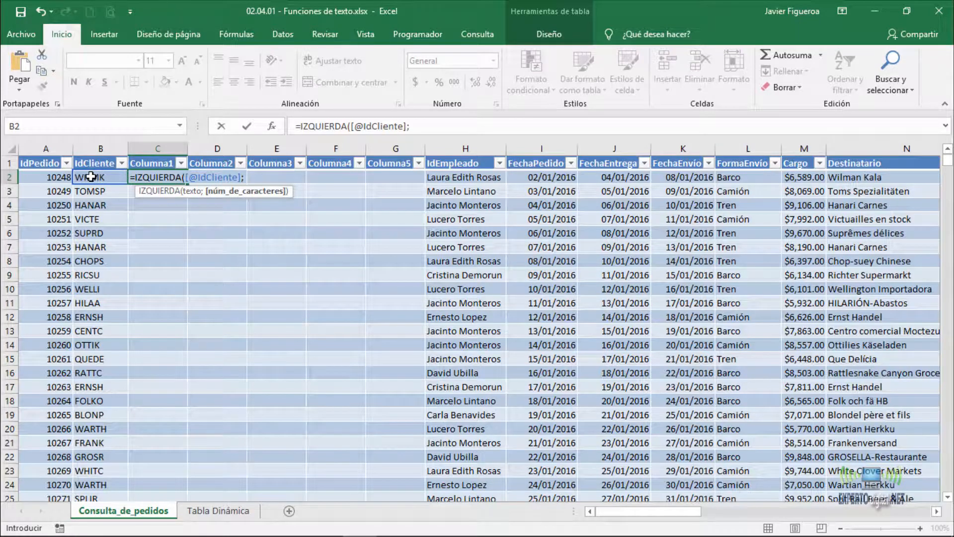
{"action": "type", "text": "1)"}
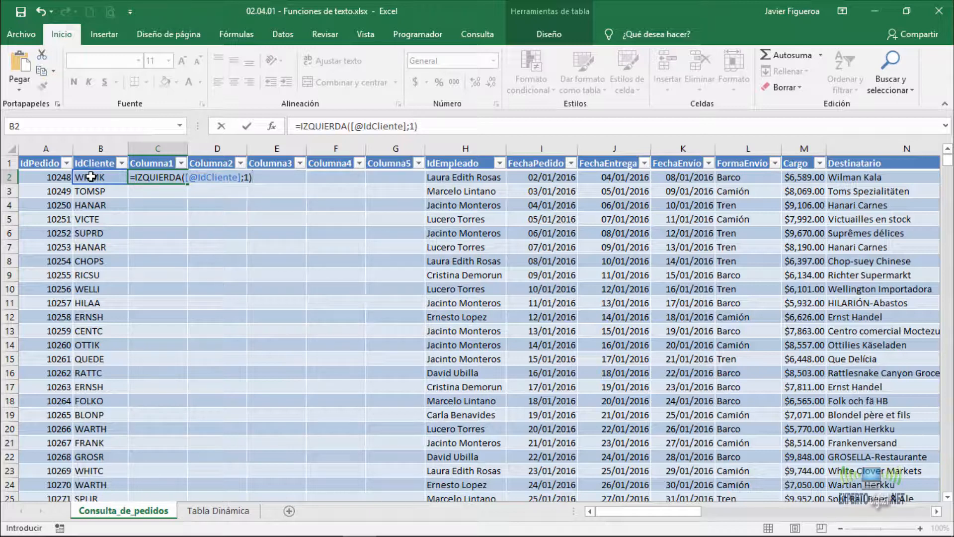
{"action": "key", "text": "Return"}
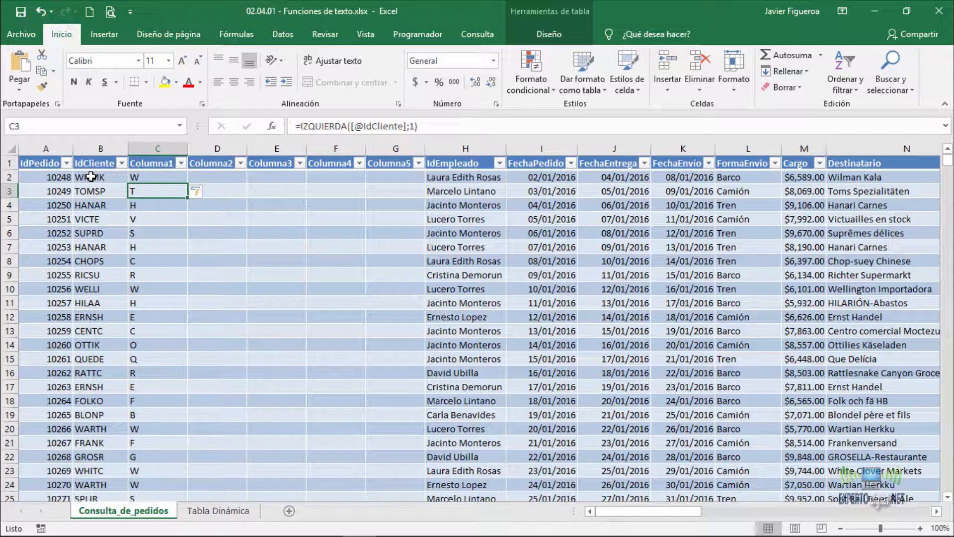
{"action": "key", "text": "Up"}
{"action": "key", "text": "Right"}
{"action": "type", "text": "="}
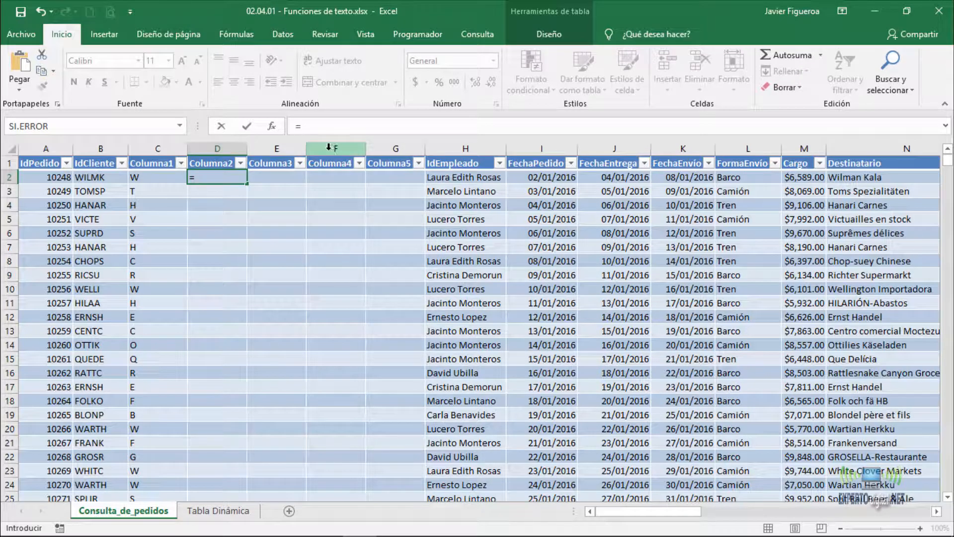
{"action": "type", "text": "ext"}
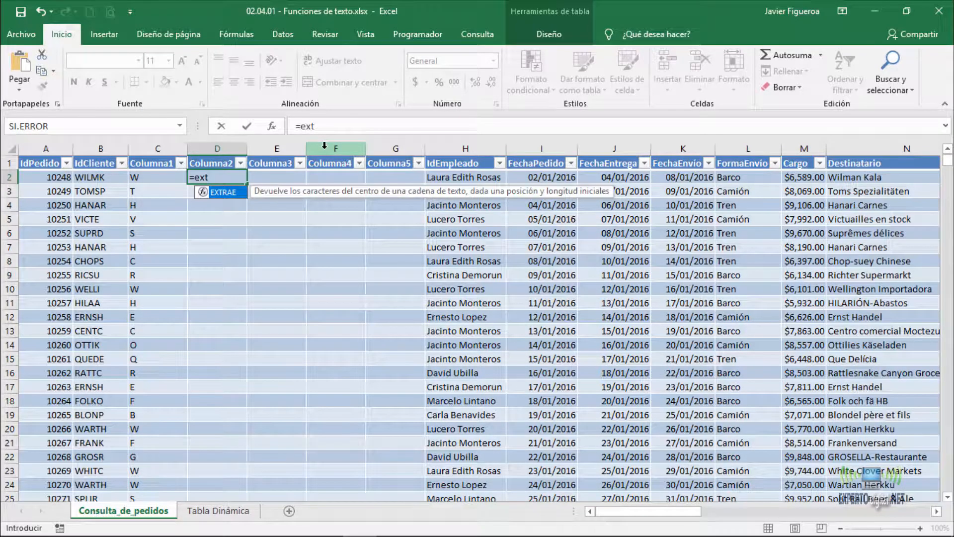
{"action": "key", "text": "Tab"}
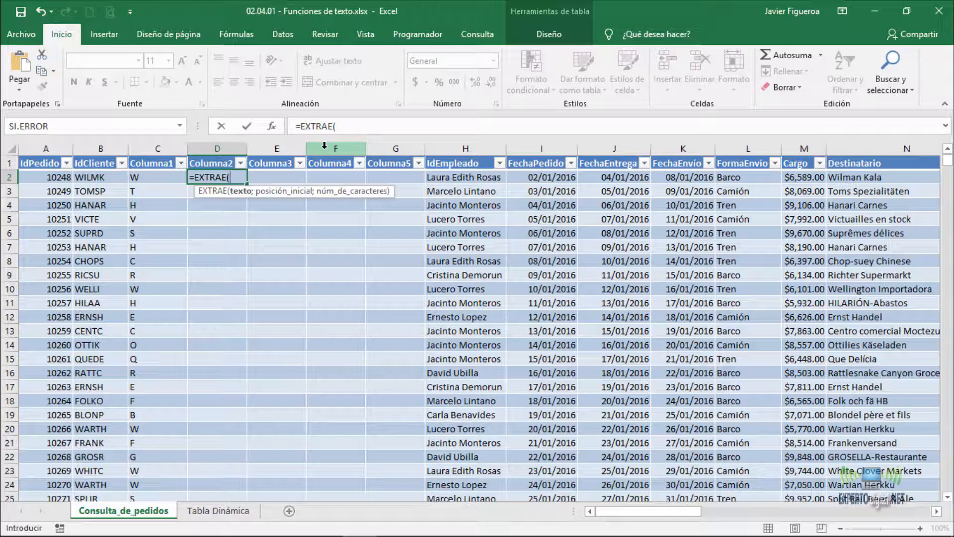
{"action": "key", "text": "Left"}
{"action": "key", "text": "Left"}
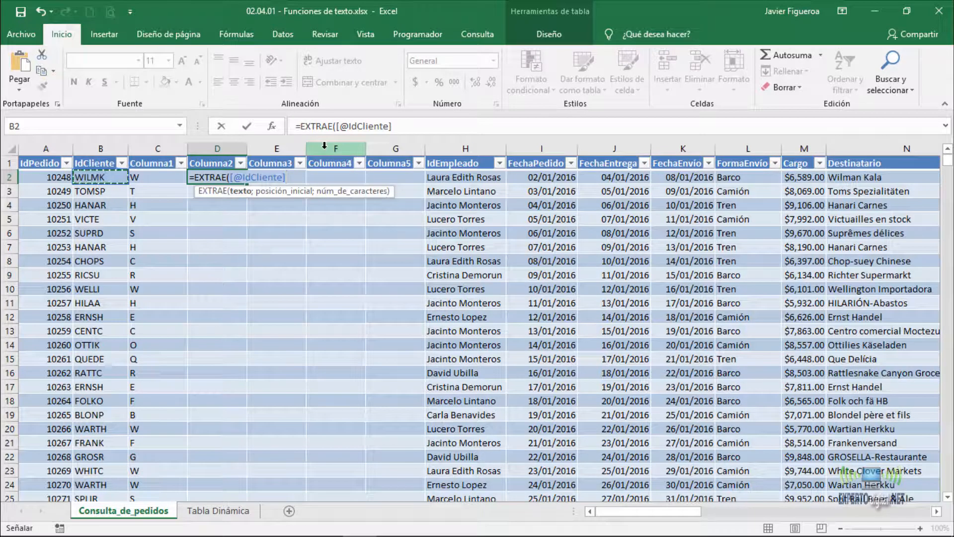
{"action": "type", "text": ";"}
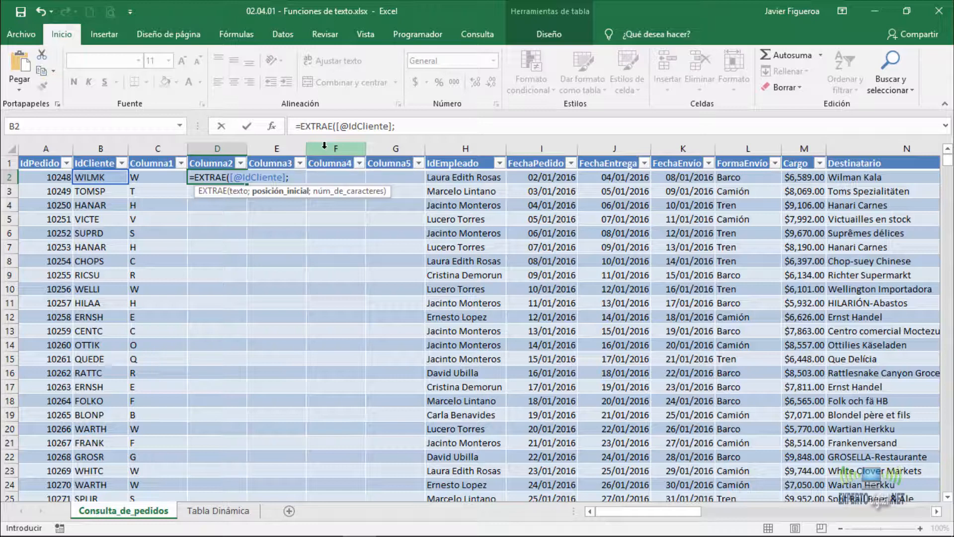
{"action": "type", "text": ";1"}
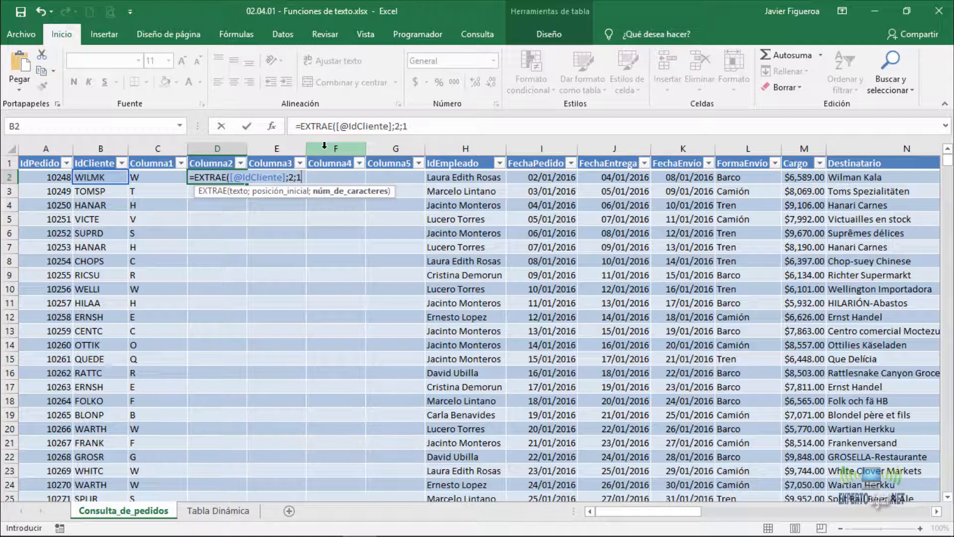
{"action": "key", "text": "Return"}
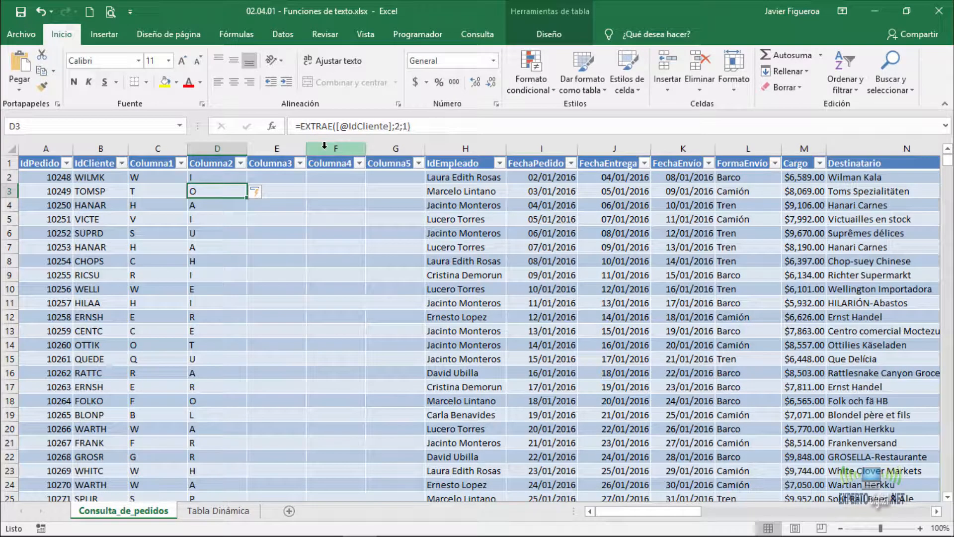
{"action": "left_click", "coordinate": [278, 175]}
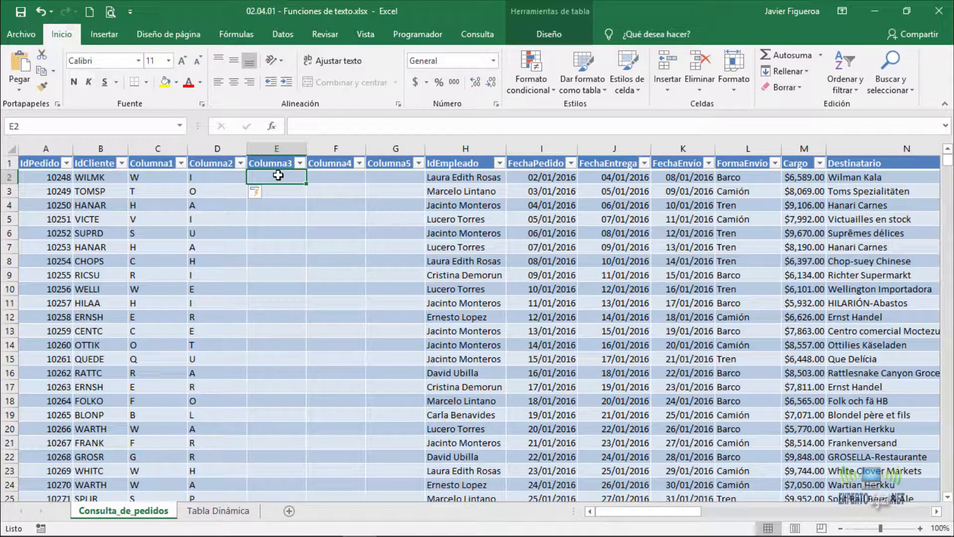
{"action": "type", "text": "=extr"}
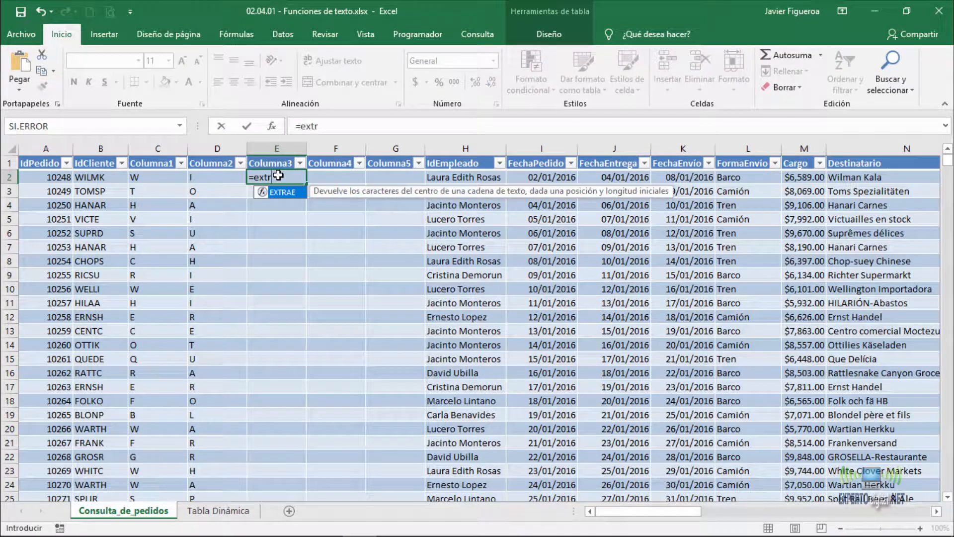
{"action": "key", "text": "Tab"}
{"action": "key", "text": "Left"}
{"action": "key", "text": "Left"}
{"action": "key", "text": "Left"}
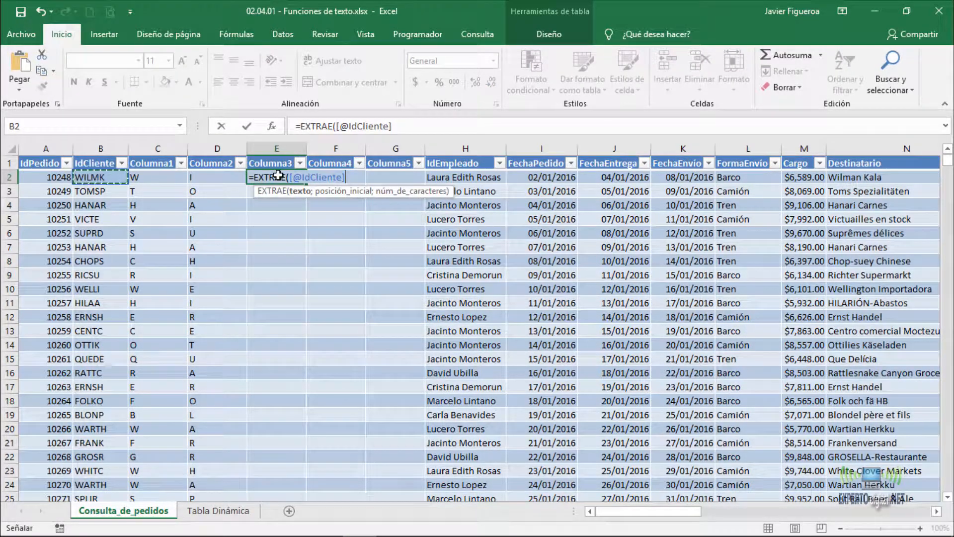
{"action": "type", "text": ";"}
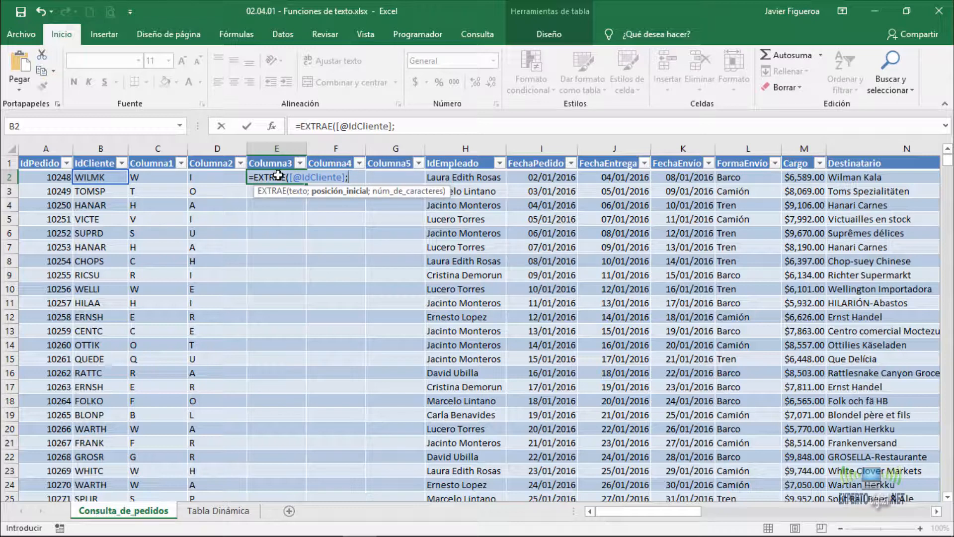
{"action": "type", "text": "3;1"}
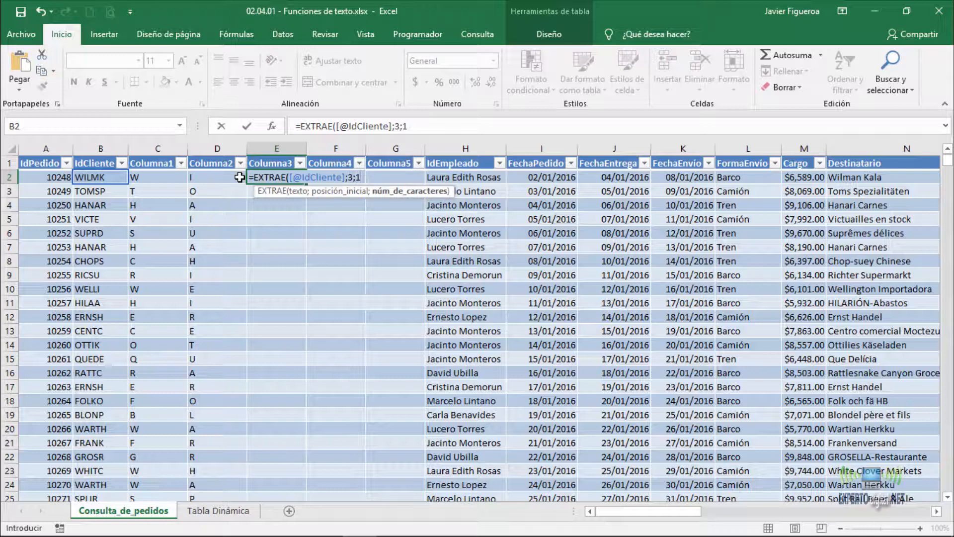
{"action": "type", "text": ")"}
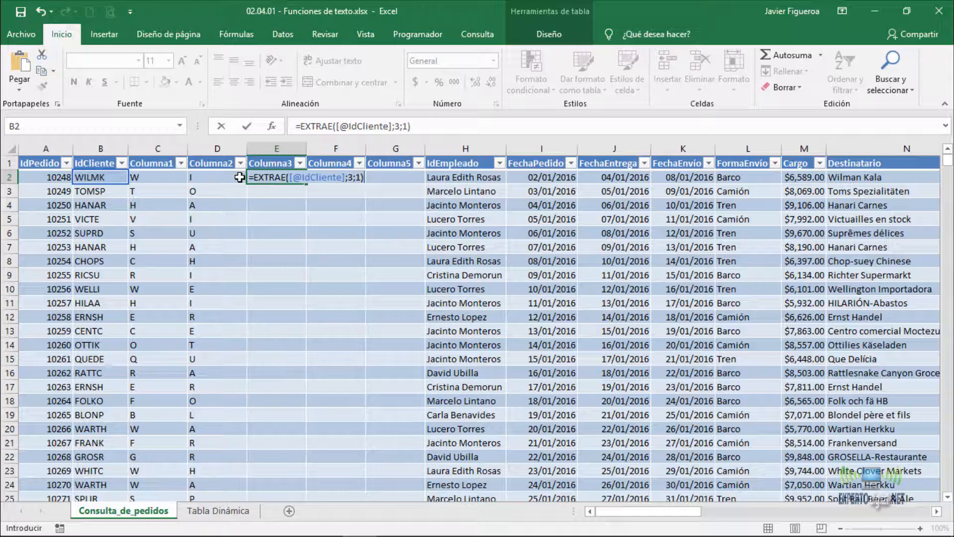
{"action": "key", "text": "Return"}
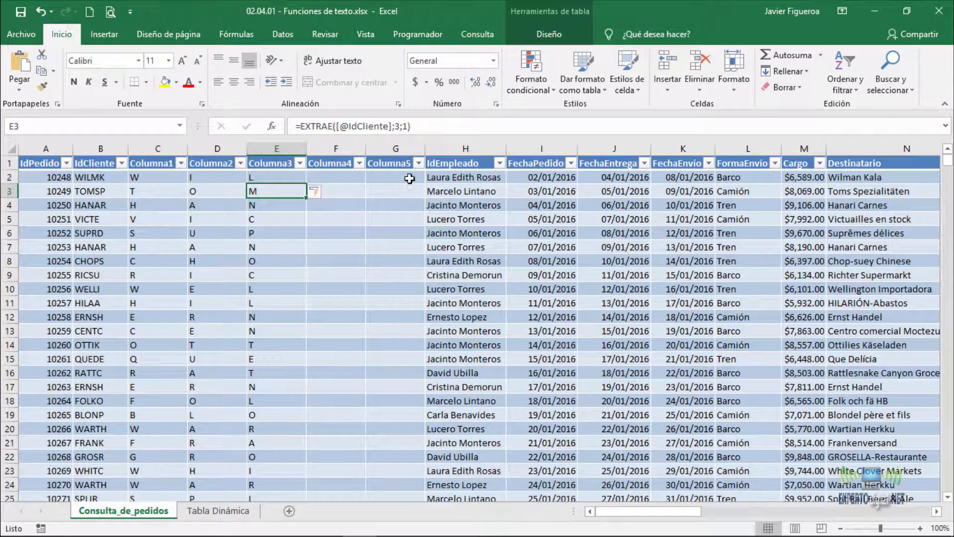
{"action": "left_click", "coordinate": [338, 174]}
{"action": "type", "text": "="}
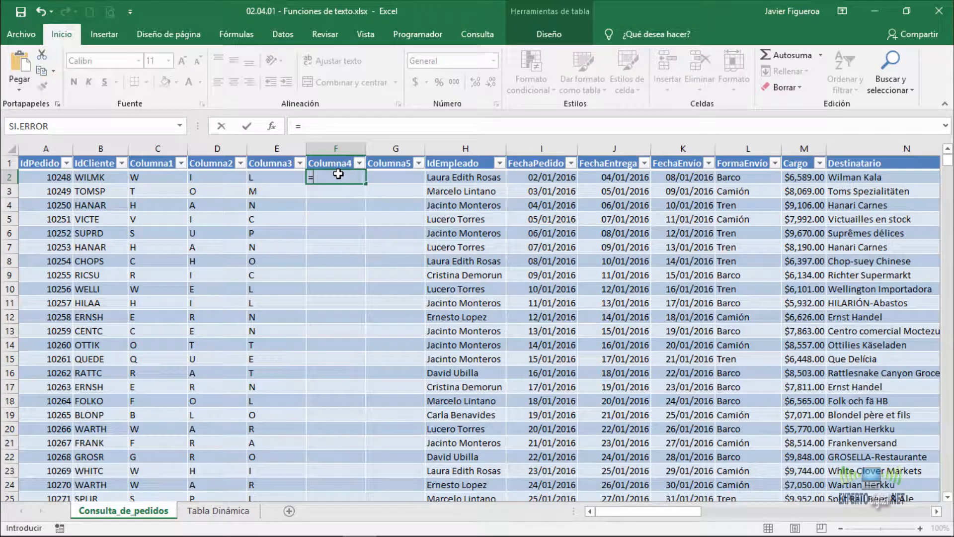
{"action": "type", "text": "extr"}
{"action": "key", "text": "Tab"}
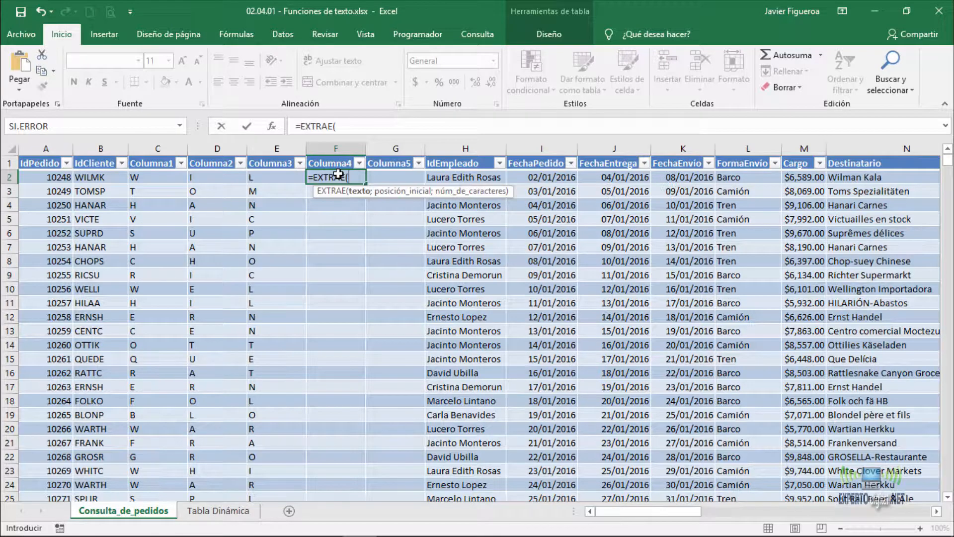
{"action": "key", "text": "Left"}
{"action": "key", "text": "Left"}
{"action": "key", "text": "Left"}
{"action": "key", "text": "Left"}
{"action": "type", "text": ";"}
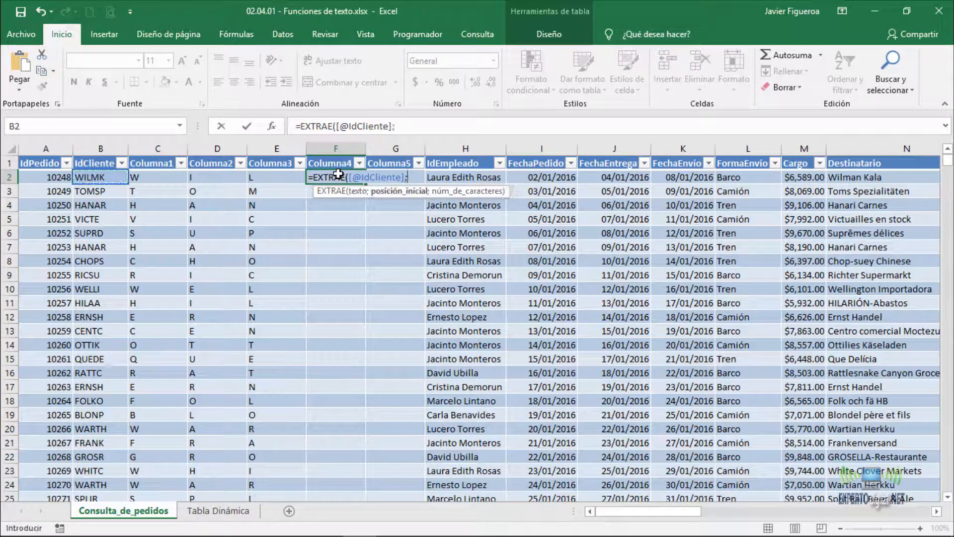
{"action": "type", "text": "4;1"}
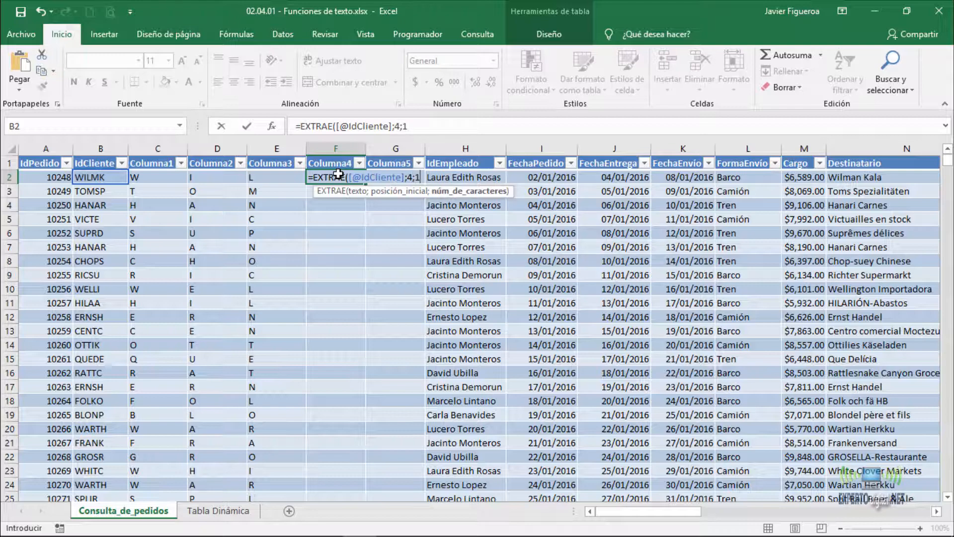
{"action": "key", "text": "Return"}
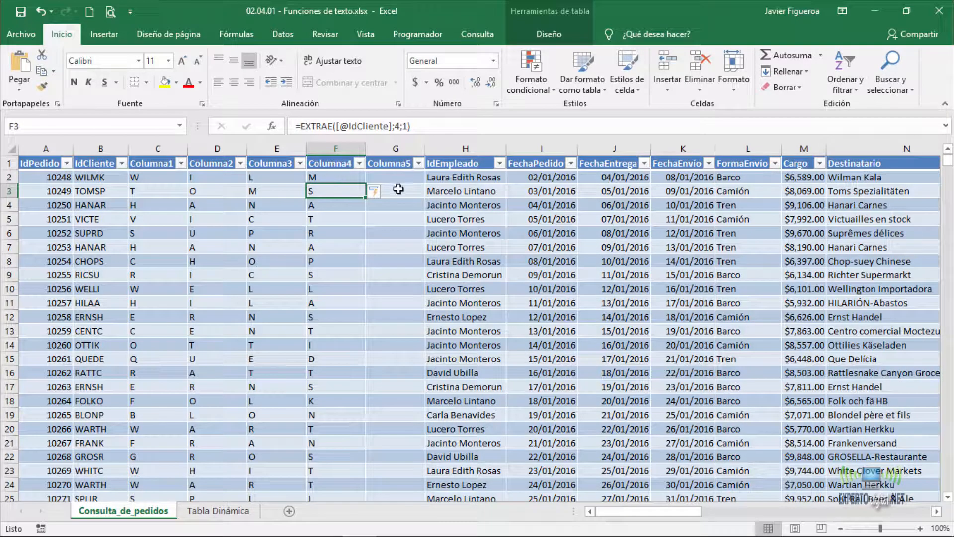
{"action": "left_click", "coordinate": [397, 178]}
{"action": "type", "text": "="}
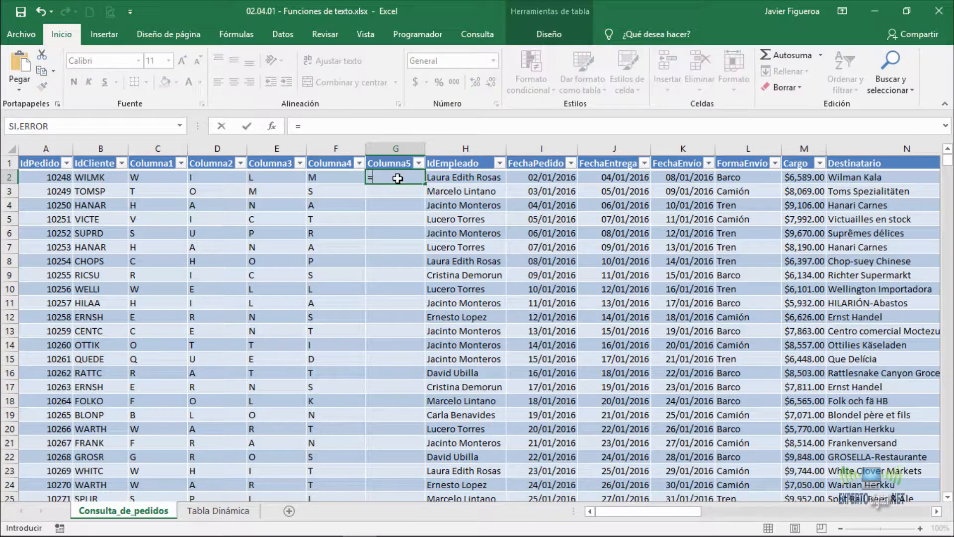
{"action": "type", "text": "der"}
{"action": "key", "text": "Tab"}
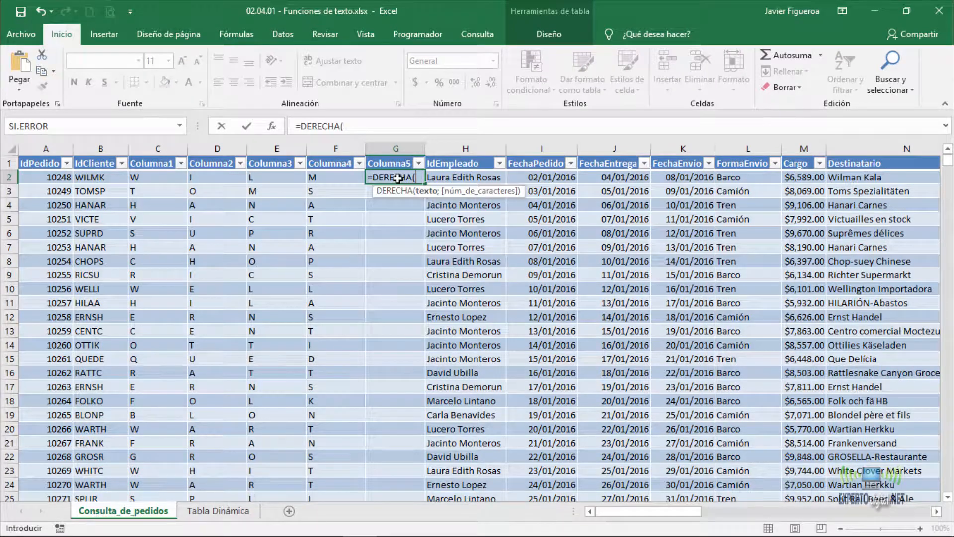
{"action": "key", "text": "Left"}
{"action": "key", "text": "Left"}
{"action": "key", "text": "Left"}
{"action": "key", "text": "Left"}
{"action": "key", "text": "Left"}
{"action": "type", "text": ";1"}
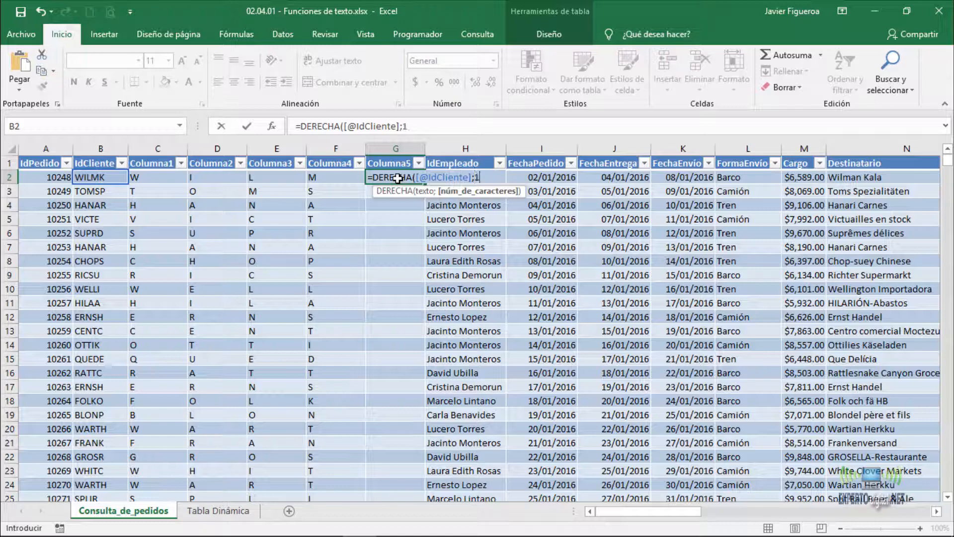
{"action": "type", "text": ")"}
{"action": "key", "text": "Return"}
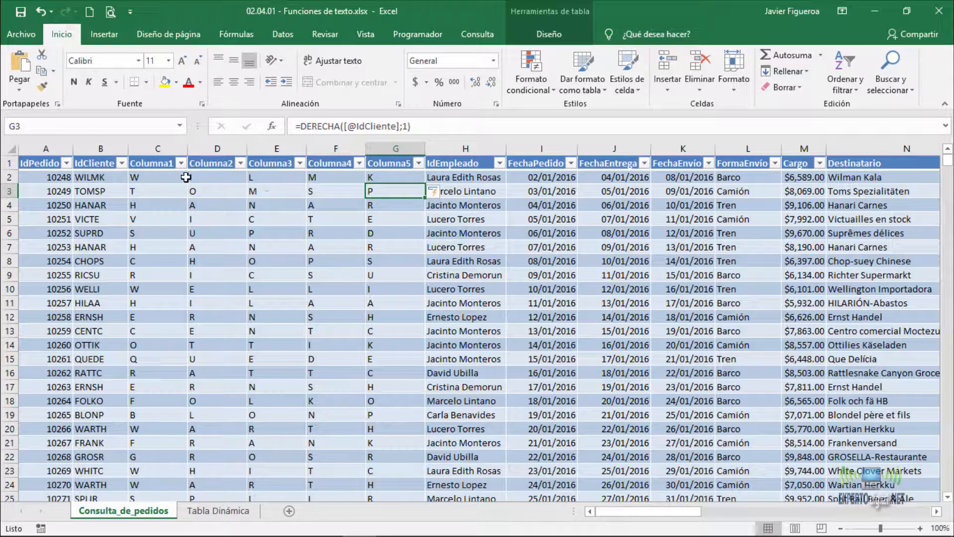
Select the separated letters in C2:G2 to compare them with the client code in B2
{"action": "left_click", "coordinate": [109, 176]}
{"action": "left_click_drag", "start_coordinate": [136, 177], "coordinate": [386, 175]}
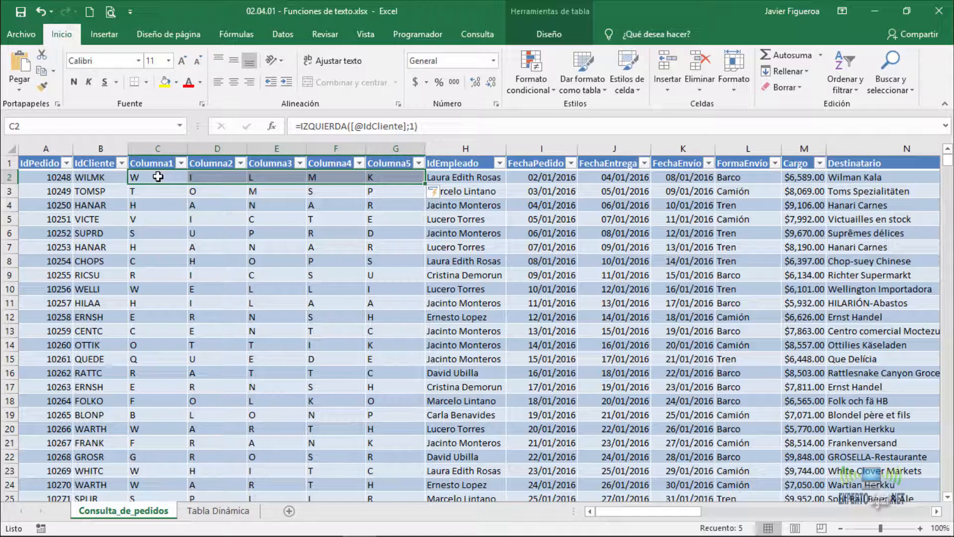
Insert five blank table columns, Columna6 to Columna10, between Columna5 and IdEmpleado
{"action": "left_click", "coordinate": [449, 148]}
{"action": "right_click", "coordinate": [449, 149]}
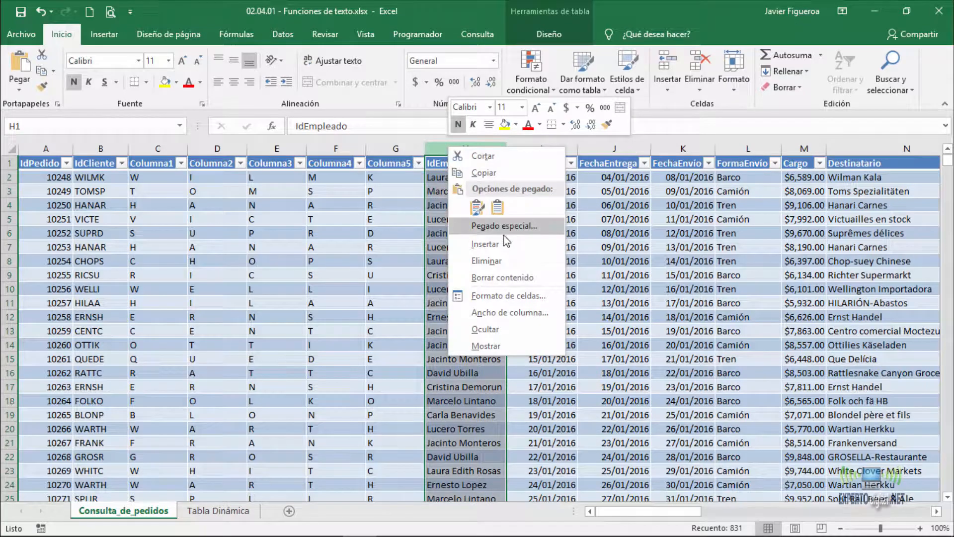
{"action": "left_click", "coordinate": [485, 243]}
{"action": "left_click", "coordinate": [530, 160]}
{"action": "right_click", "coordinate": [529, 157]}
{"action": "left_click", "coordinate": [573, 250]}
{"action": "left_click", "coordinate": [586, 149]}
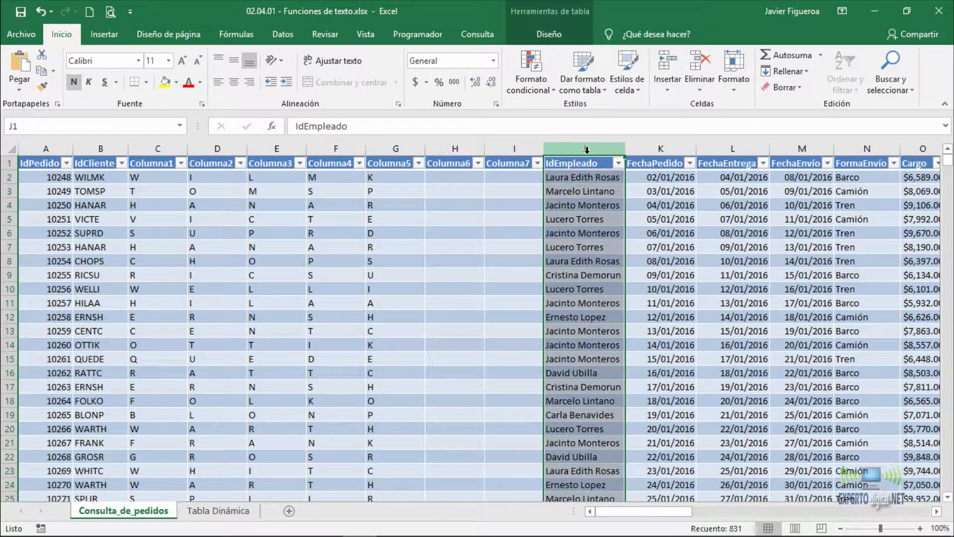
{"action": "right_click", "coordinate": [587, 149]}
{"action": "left_click", "coordinate": [640, 253]}
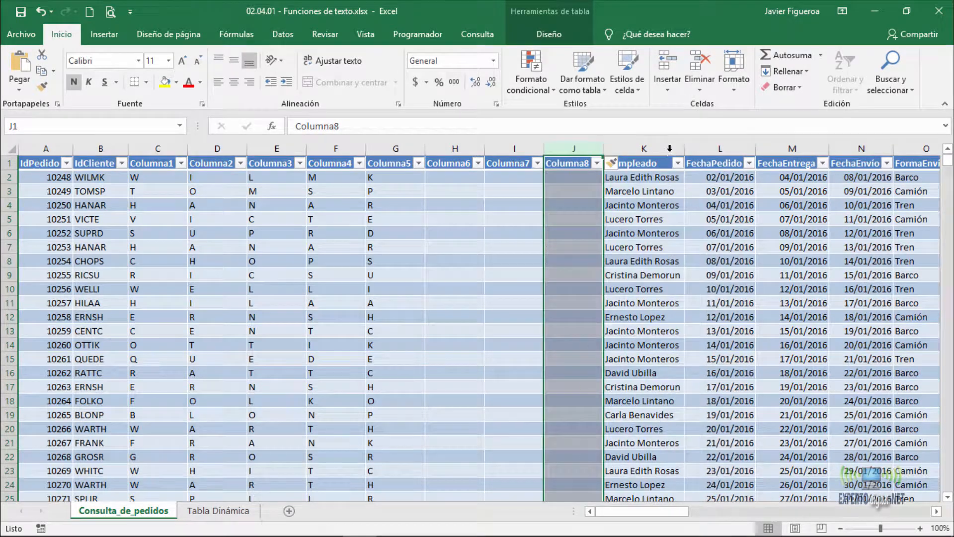
{"action": "left_click", "coordinate": [661, 149]}
{"action": "right_click", "coordinate": [661, 149]}
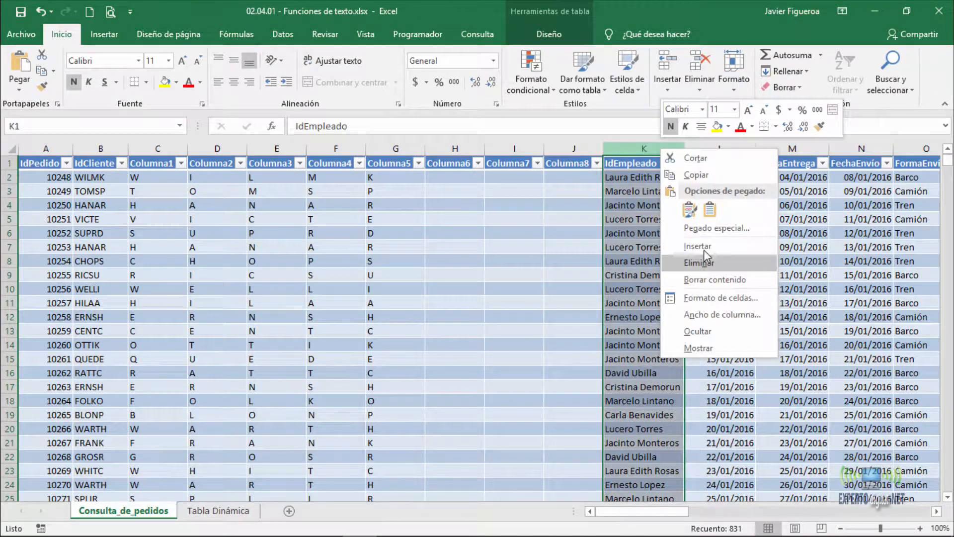
{"action": "left_click", "coordinate": [698, 246]}
{"action": "left_click", "coordinate": [704, 149]}
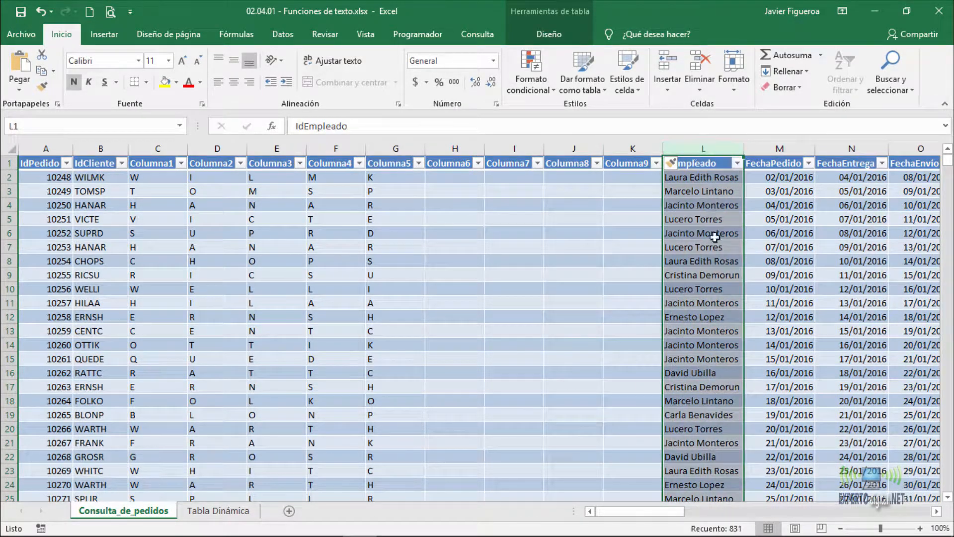
{"action": "right_click", "coordinate": [702, 149]}
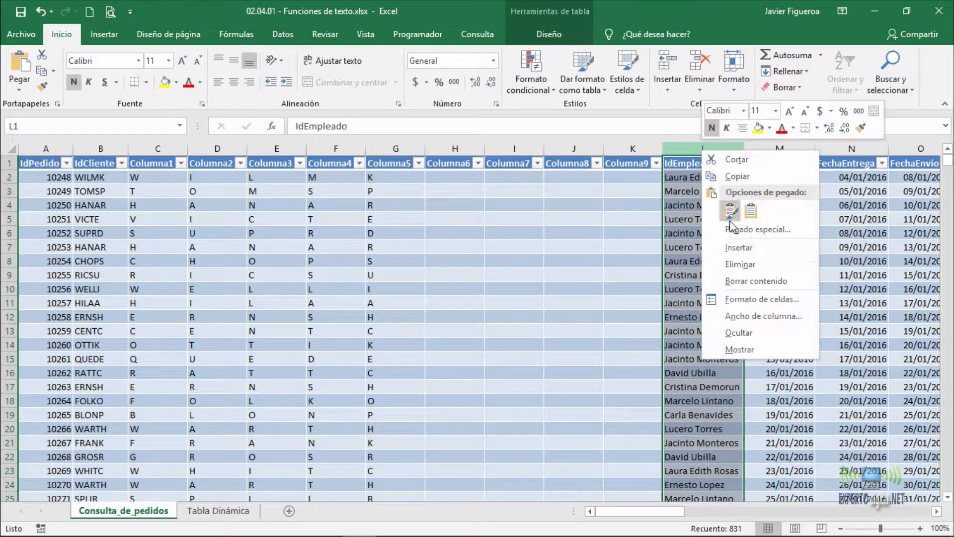
{"action": "left_click", "coordinate": [742, 248]}
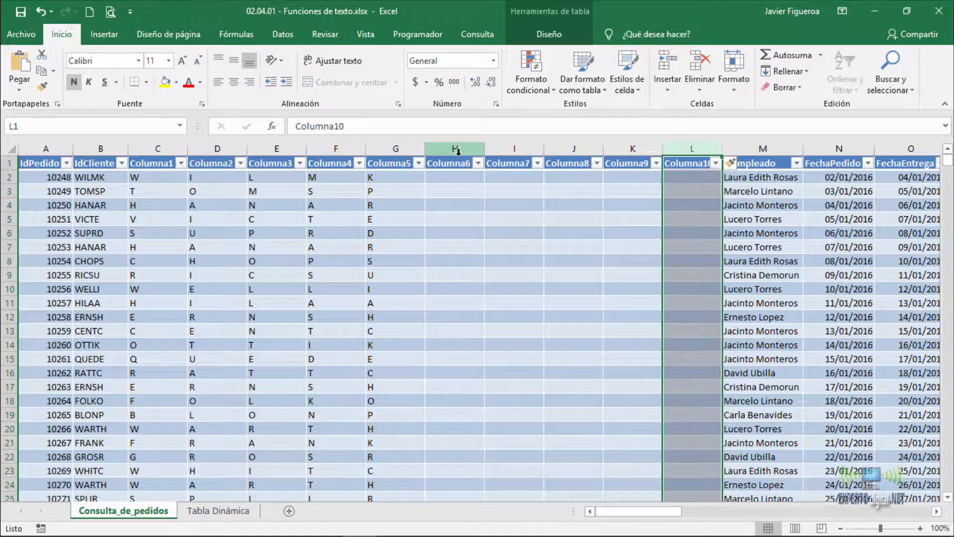
Autofit the width of the new columns H to L to their headers in H1:L1
{"action": "left_click_drag", "start_coordinate": [452, 162], "coordinate": [695, 163]}
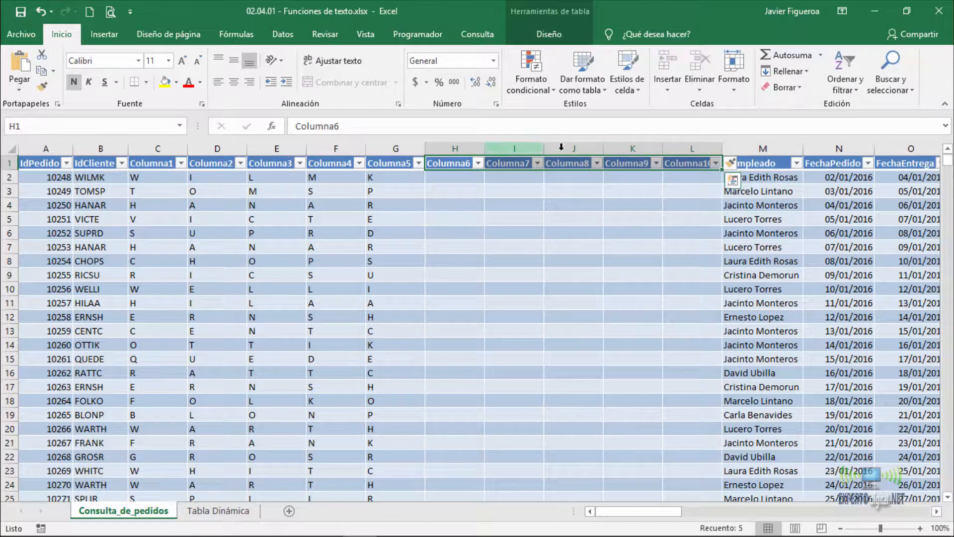
{"action": "left_click", "coordinate": [748, 80]}
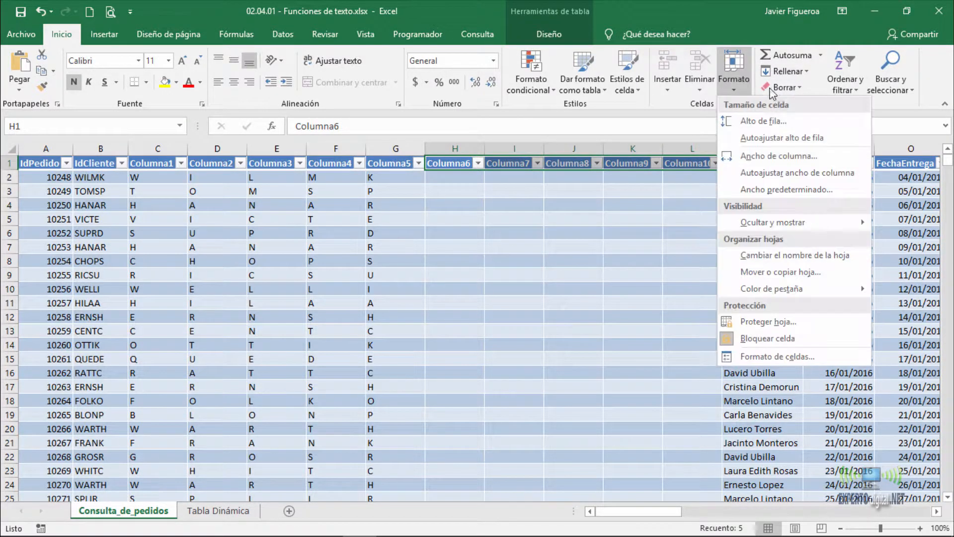
{"action": "left_click", "coordinate": [810, 172]}
{"action": "left_click", "coordinate": [474, 175]}
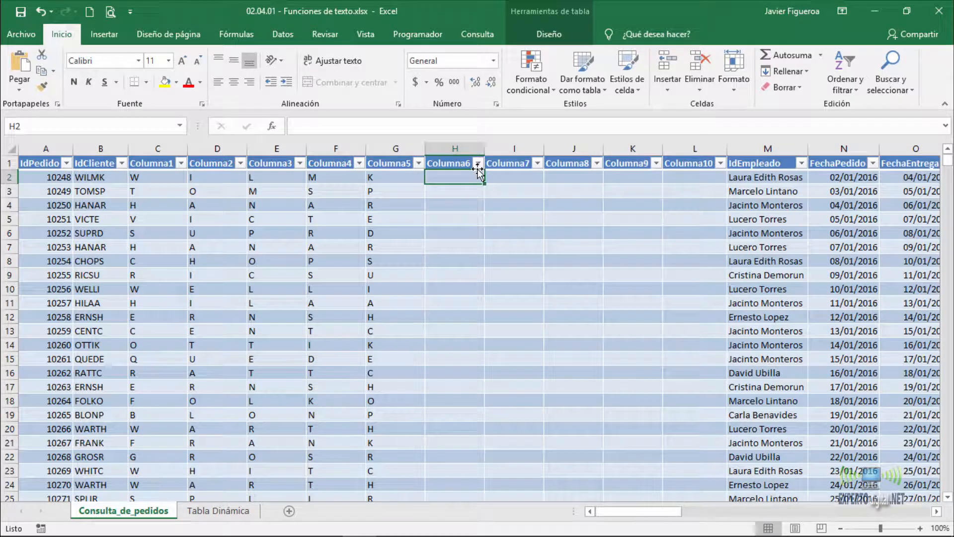
{"action": "type", "text": "=c"}
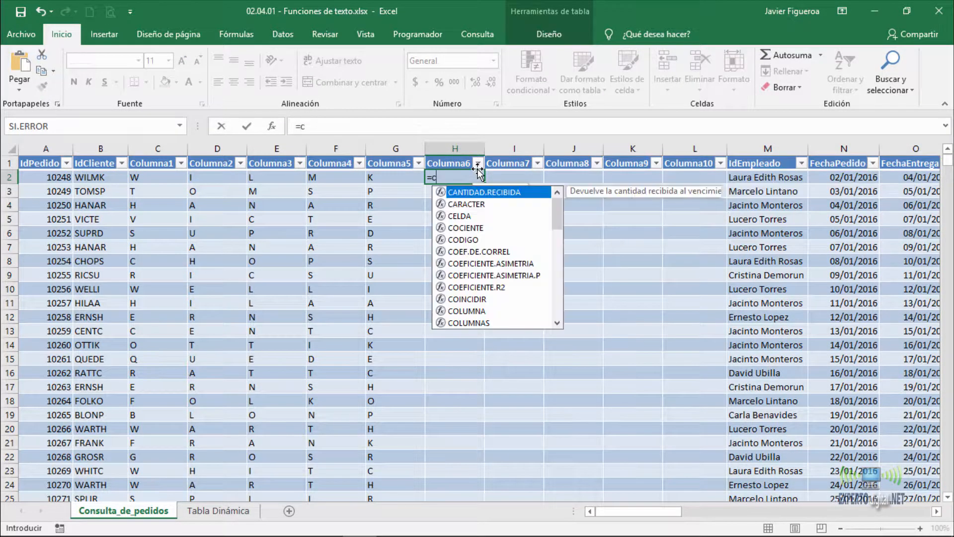
{"action": "type", "text": "od"}
{"action": "key", "text": "Tab"}
{"action": "key", "text": "BackSpace"}
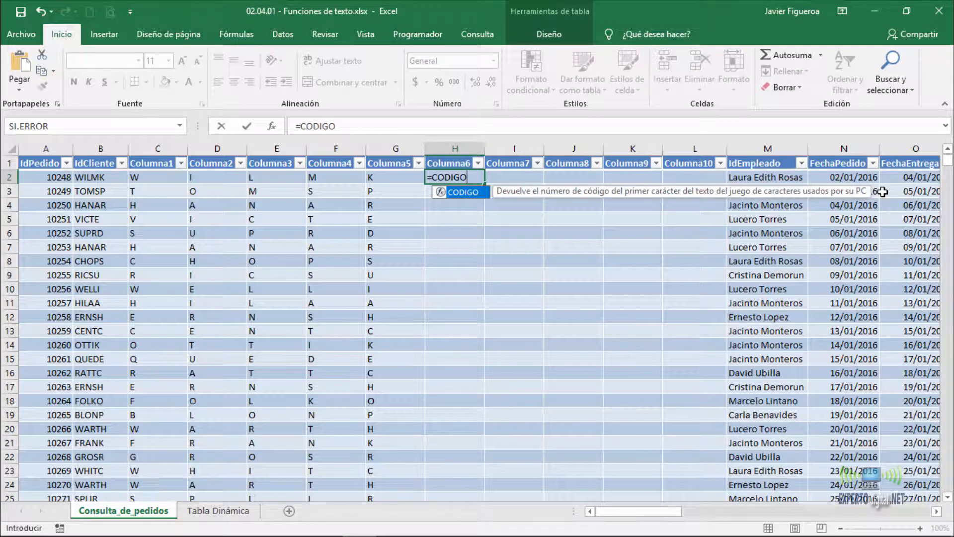
{"action": "type", "text": "("}
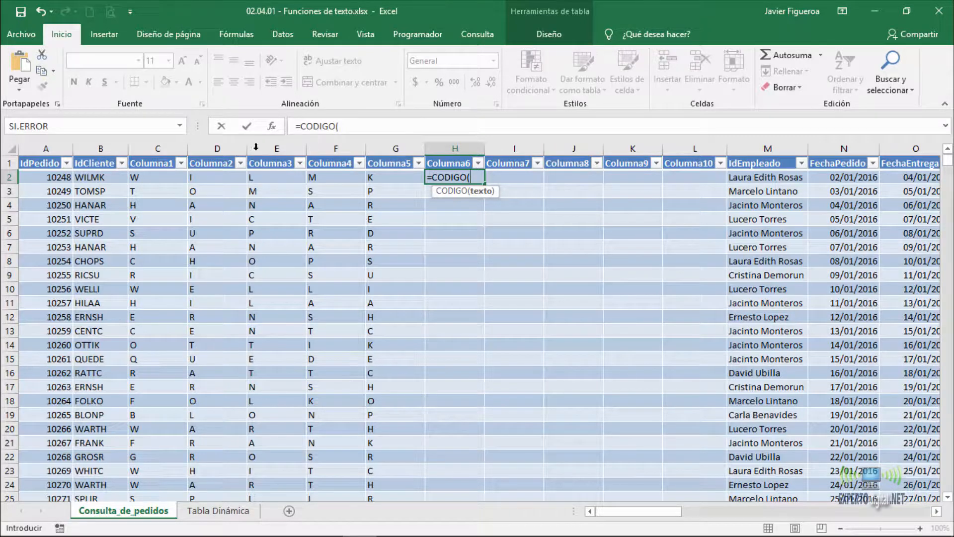
{"action": "left_click", "coordinate": [159, 178]}
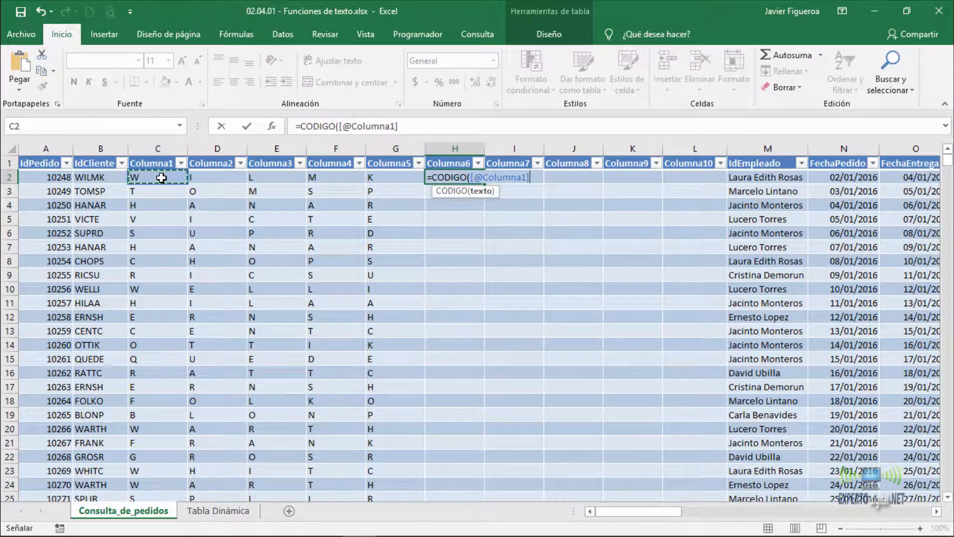
{"action": "key", "text": "Return"}
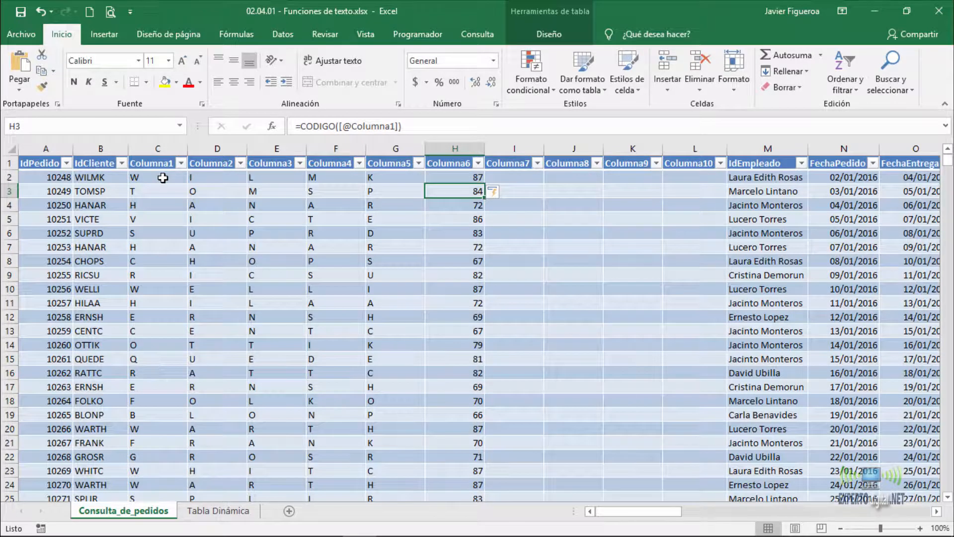
{"action": "left_click", "coordinate": [523, 179]}
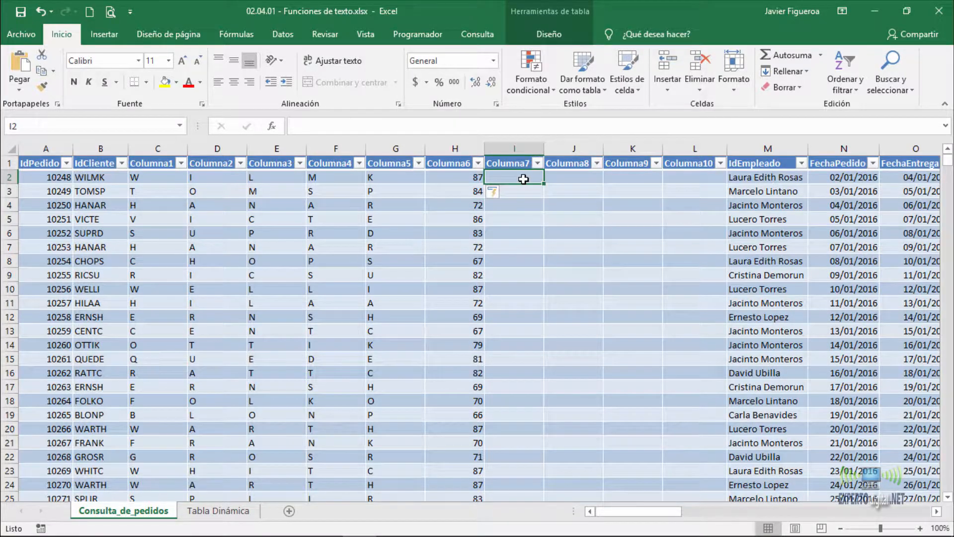
{"action": "type", "text": "=cod"}
{"action": "key", "text": "Tab"}
{"action": "key", "text": "Left"}
{"action": "key", "text": "Left"}
{"action": "key", "text": "Left"}
{"action": "key", "text": "Left"}
{"action": "key", "text": "Left"}
{"action": "key", "text": "Return"}
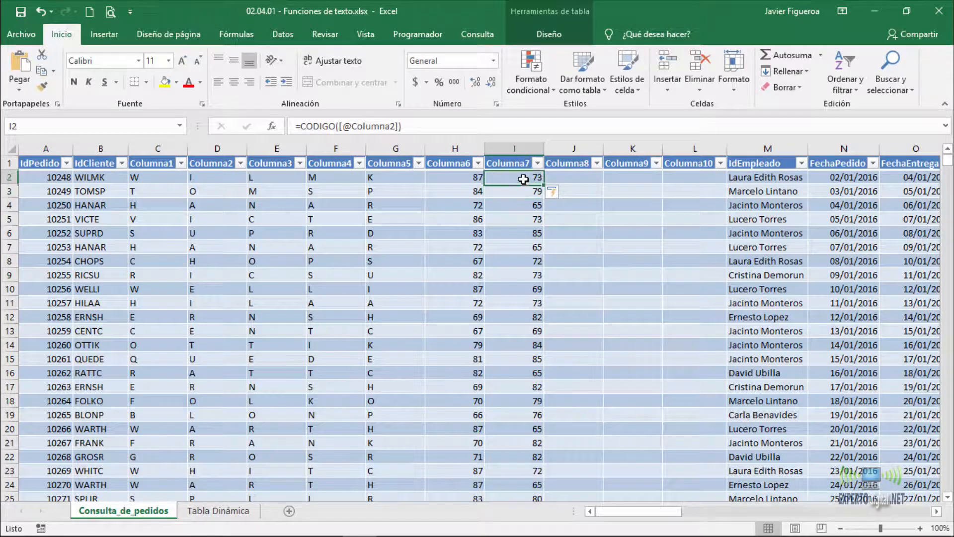
{"action": "key", "text": "Up"}
{"action": "key", "text": "Right"}
{"action": "type", "text": "=co"}
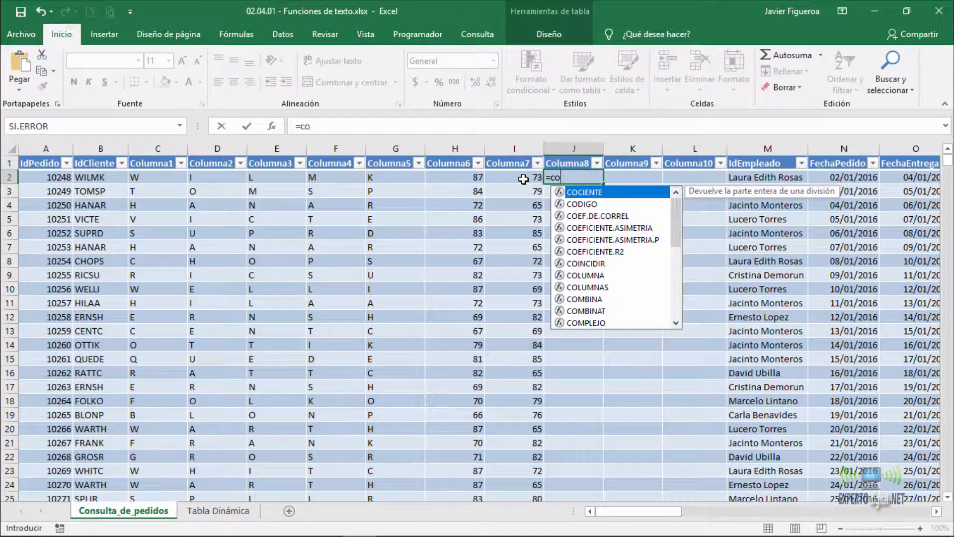
{"action": "type", "text": "d"}
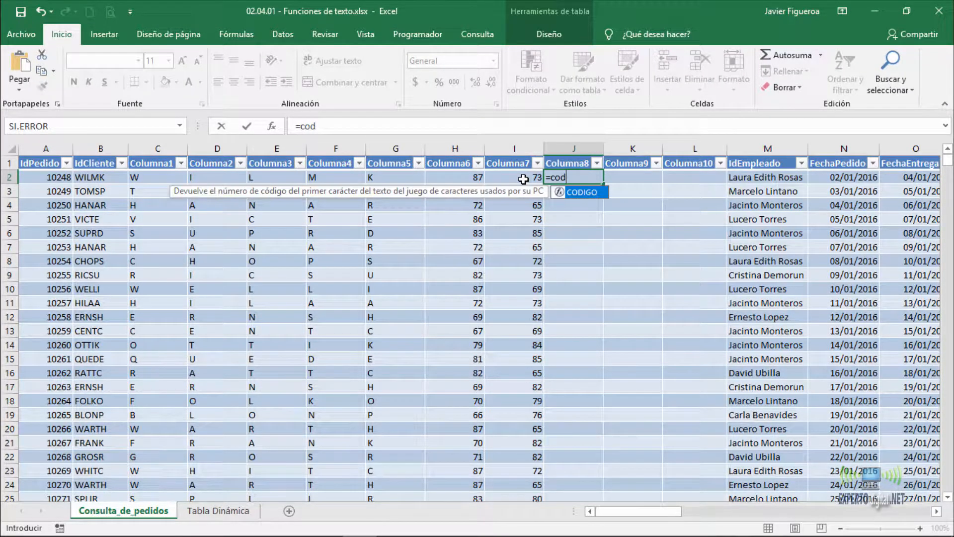
{"action": "key", "text": "Tab"}
{"action": "key", "text": "Left"}
{"action": "key", "text": "Left"}
{"action": "key", "text": "Left"}
{"action": "key", "text": "Left"}
{"action": "key", "text": "Left"}
{"action": "key", "text": "Return"}
{"action": "key", "text": "Up"}
{"action": "key", "text": "Right"}
{"action": "type", "text": "=cod"}
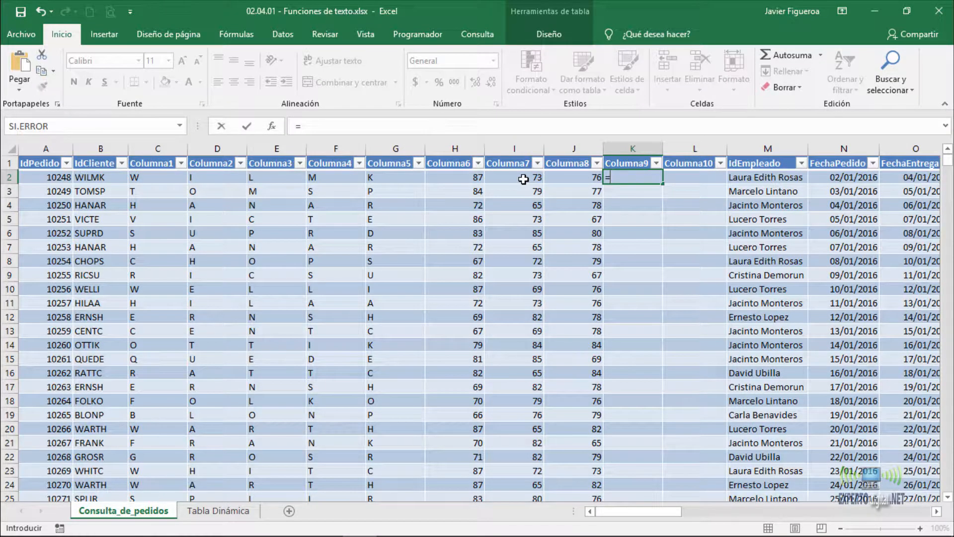
{"action": "key", "text": "Tab"}
{"action": "key", "text": "Left"}
{"action": "key", "text": "Left"}
{"action": "key", "text": "Left"}
{"action": "key", "text": "Left"}
{"action": "key", "text": "Left"}
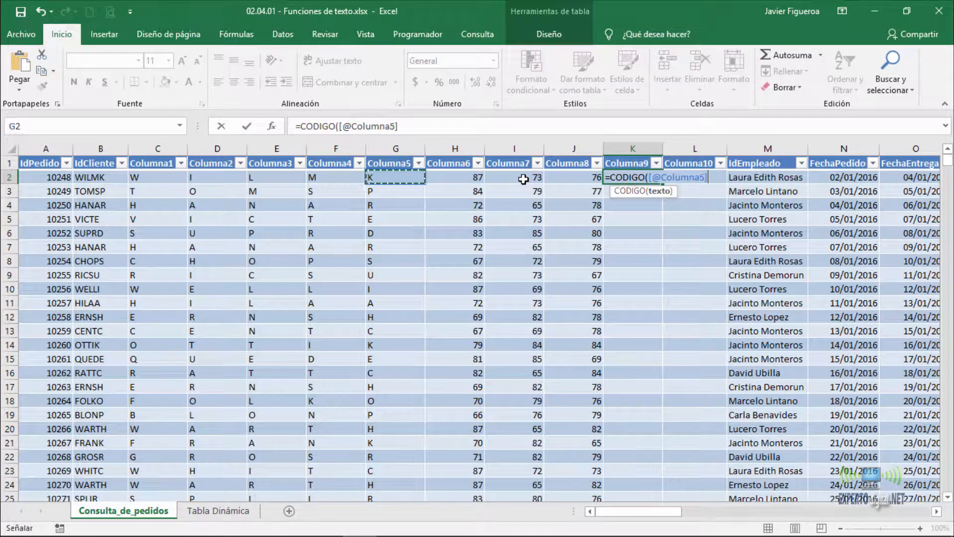
{"action": "type", "text": ")"}
{"action": "key", "text": "Return"}
{"action": "key", "text": "Right"}
{"action": "key", "text": "Up"}
{"action": "type", "text": "=cod"}
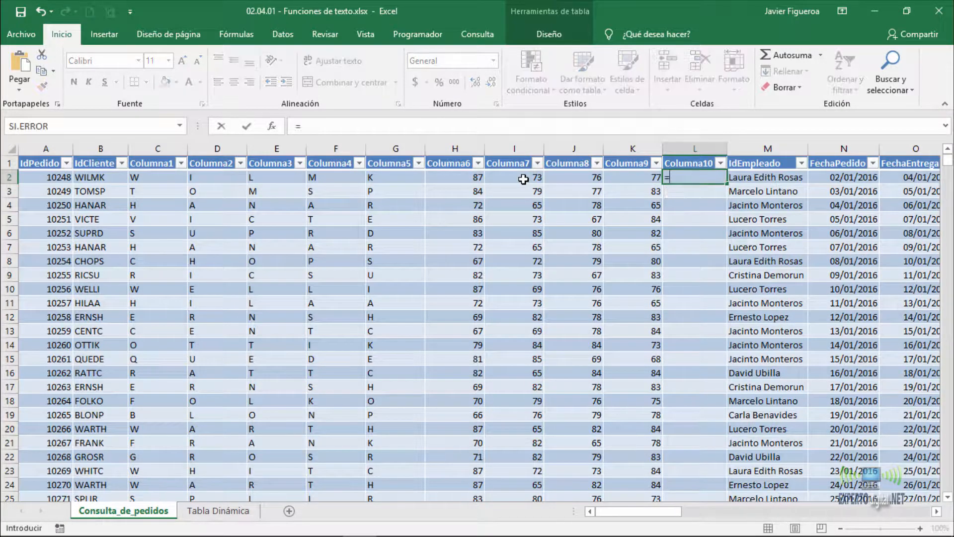
{"action": "key", "text": "Tab"}
{"action": "key", "text": "Left"}
{"action": "key", "text": "Left"}
{"action": "key", "text": "Left"}
{"action": "key", "text": "Left"}
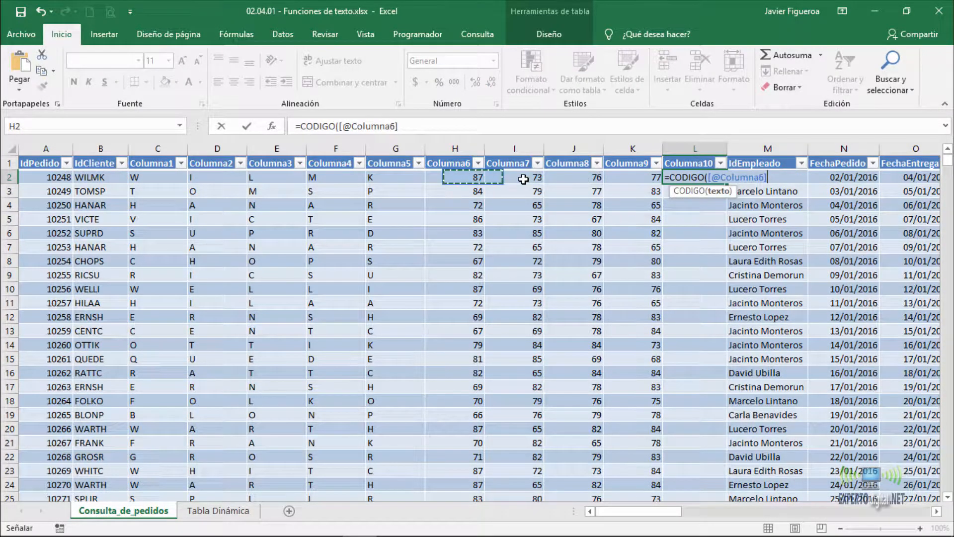
{"action": "key", "text": "Left"}
{"action": "key", "text": "Return"}
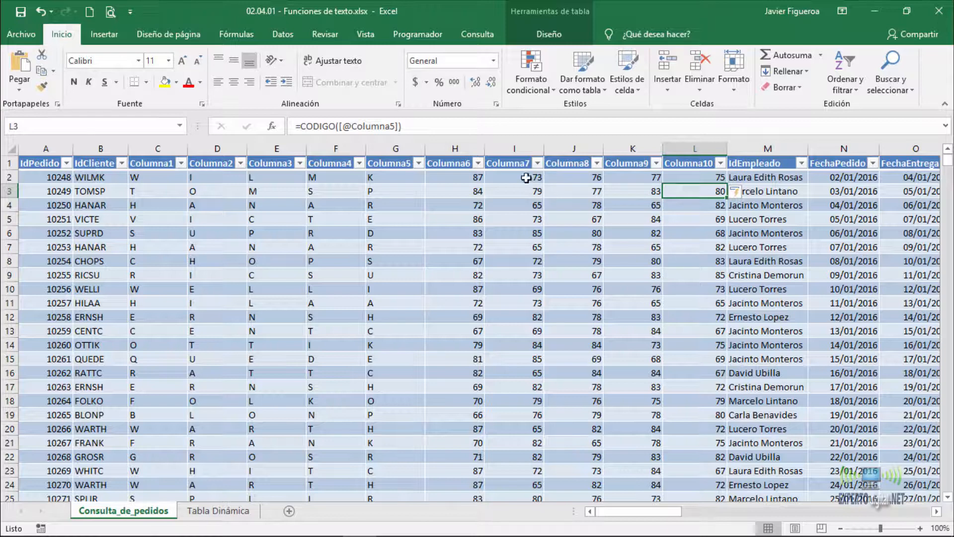
Insert one blank table column, Columna11, between Columna10 and IdEmpleado
{"action": "left_click_drag", "start_coordinate": [147, 145], "coordinate": [372, 143]}
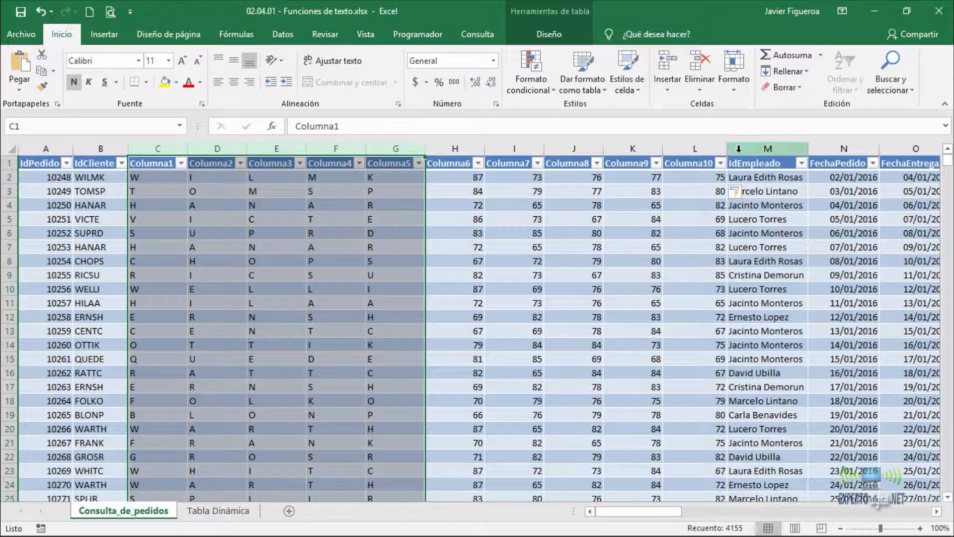
{"action": "right_click", "coordinate": [741, 146]}
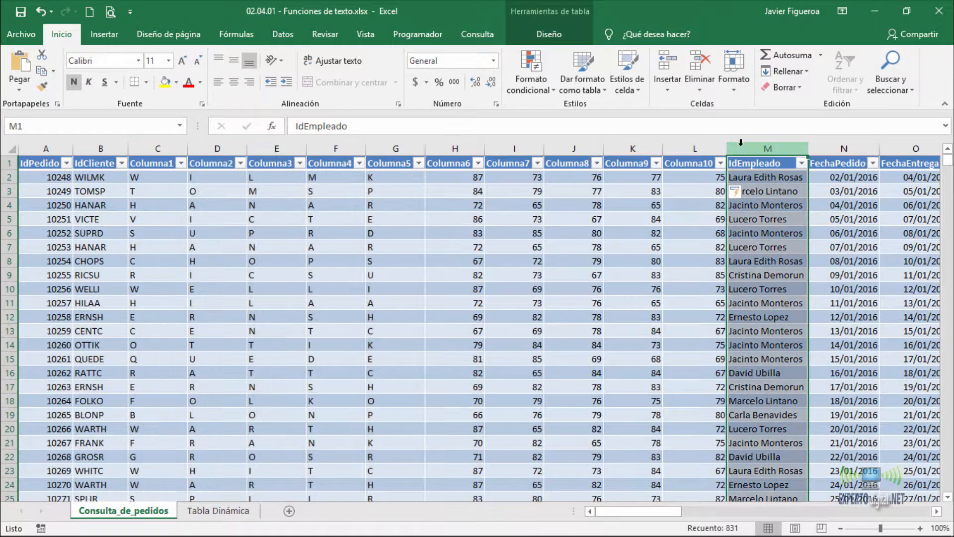
{"action": "left_click", "coordinate": [778, 243]}
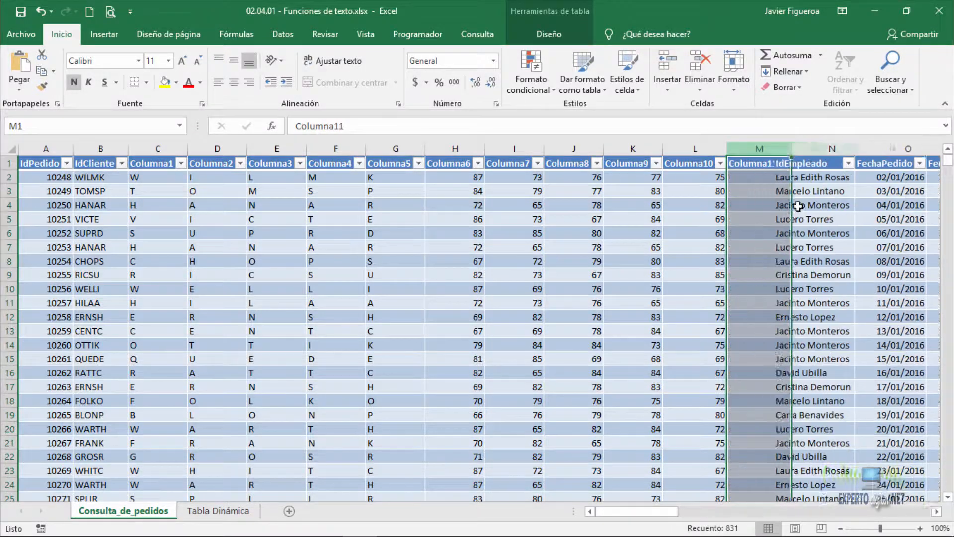
{"action": "left_click", "coordinate": [769, 176]}
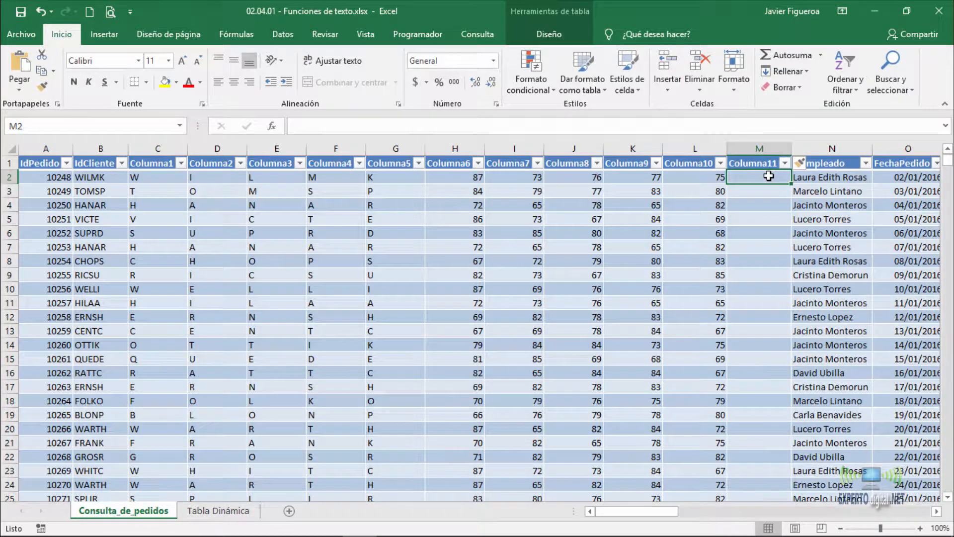
{"action": "type", "text": "=con"}
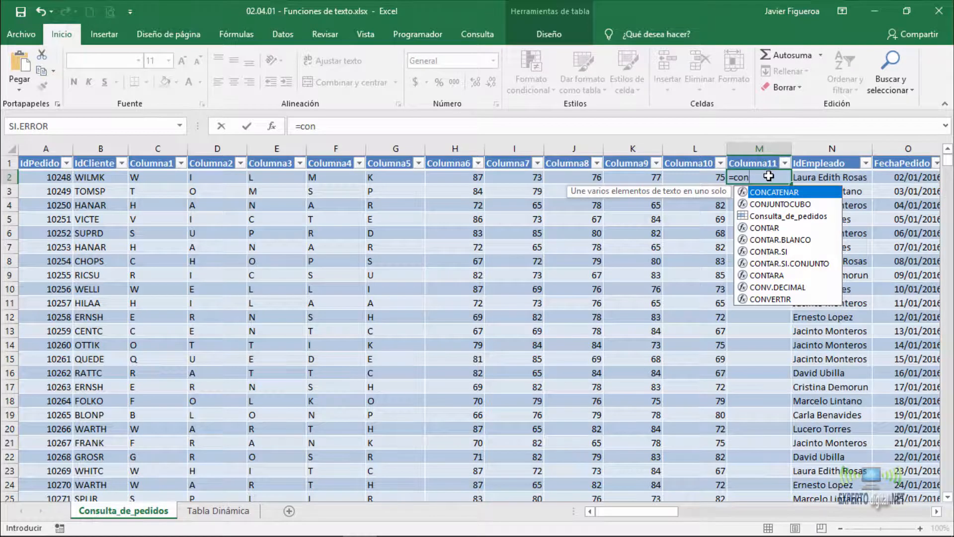
{"action": "key", "text": "Tab"}
{"action": "key", "text": "Left"}
{"action": "key", "text": "Left"}
{"action": "key", "text": "Left"}
{"action": "key", "text": "Left"}
{"action": "key", "text": "Left"}
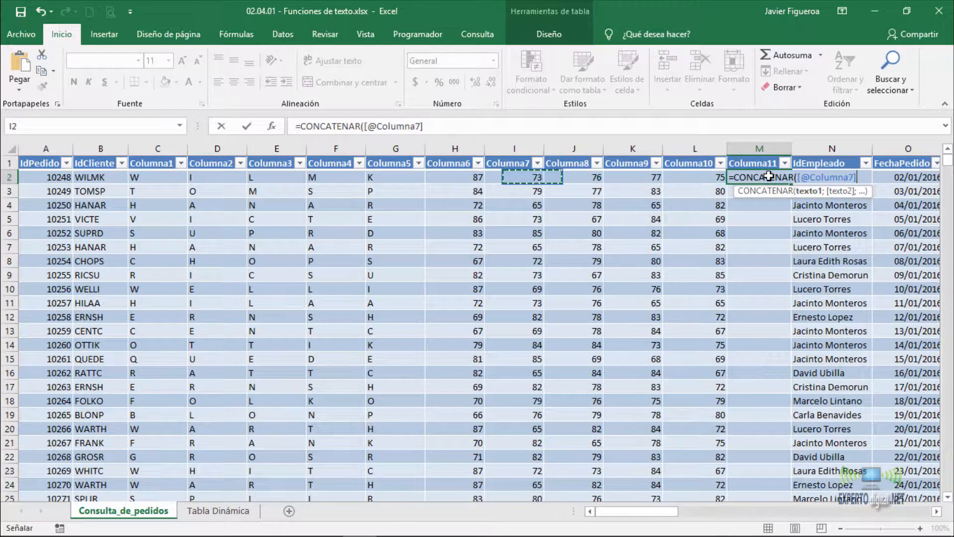
{"action": "type", "text": ";"}
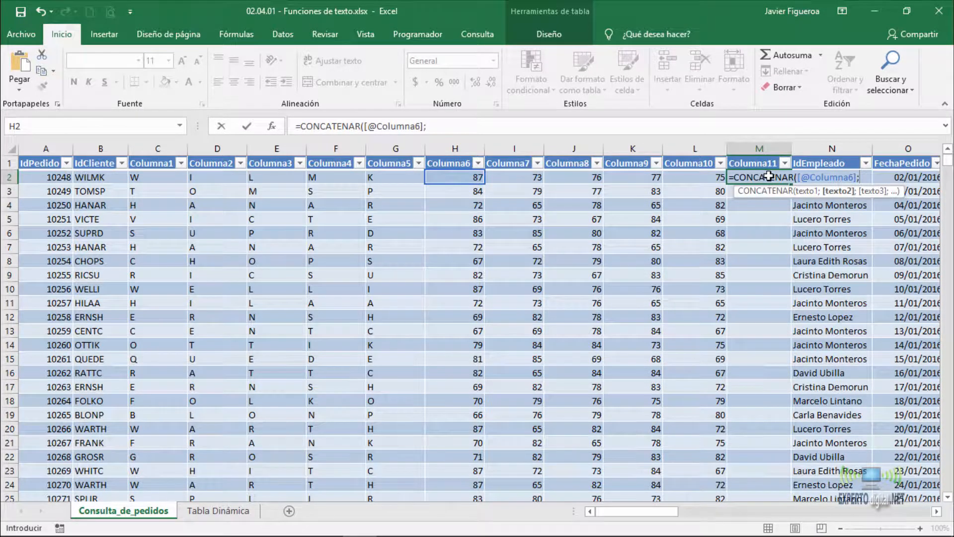
{"action": "key", "text": "Left"}
{"action": "key", "text": "Left"}
{"action": "key", "text": "Left"}
{"action": "key", "text": "Left"}
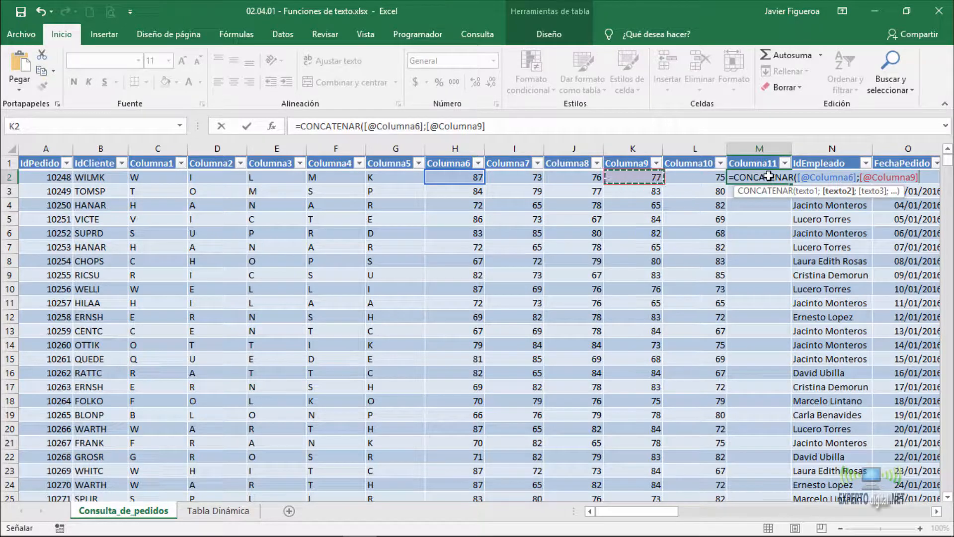
{"action": "type", "text": ";"}
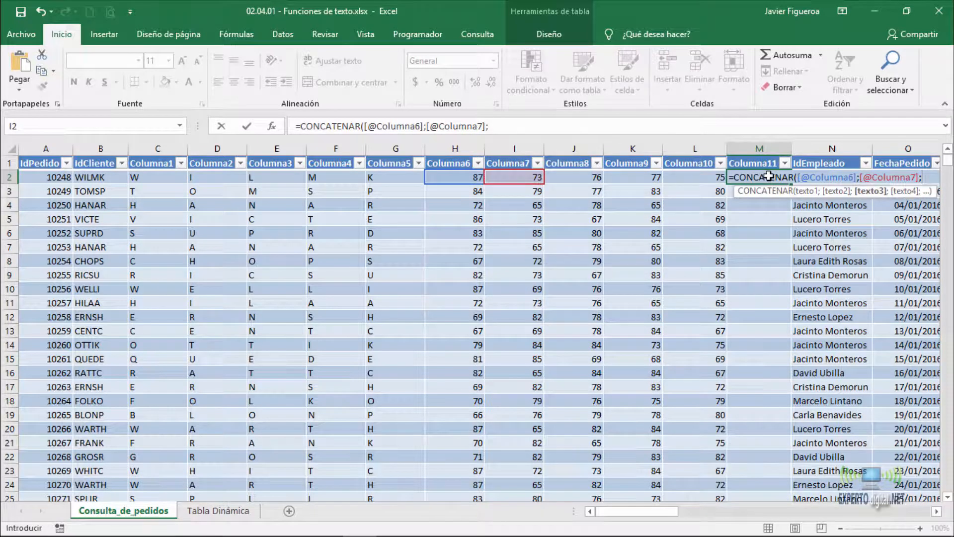
{"action": "key", "text": "Left"}
{"action": "key", "text": "Left"}
{"action": "key", "text": "Left"}
{"action": "type", "text": ";"}
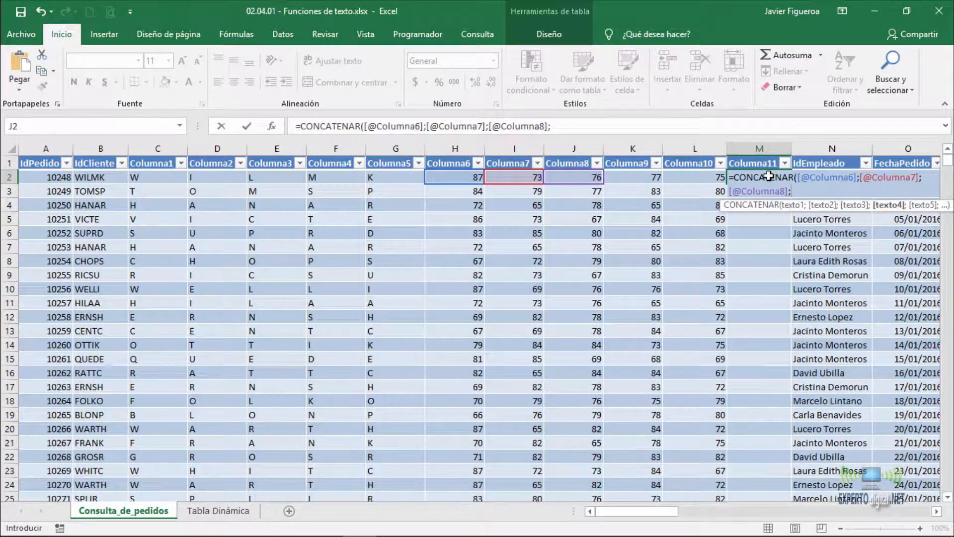
{"action": "key", "text": "Left"}
{"action": "key", "text": "Left"}
{"action": "type", "text": ";"}
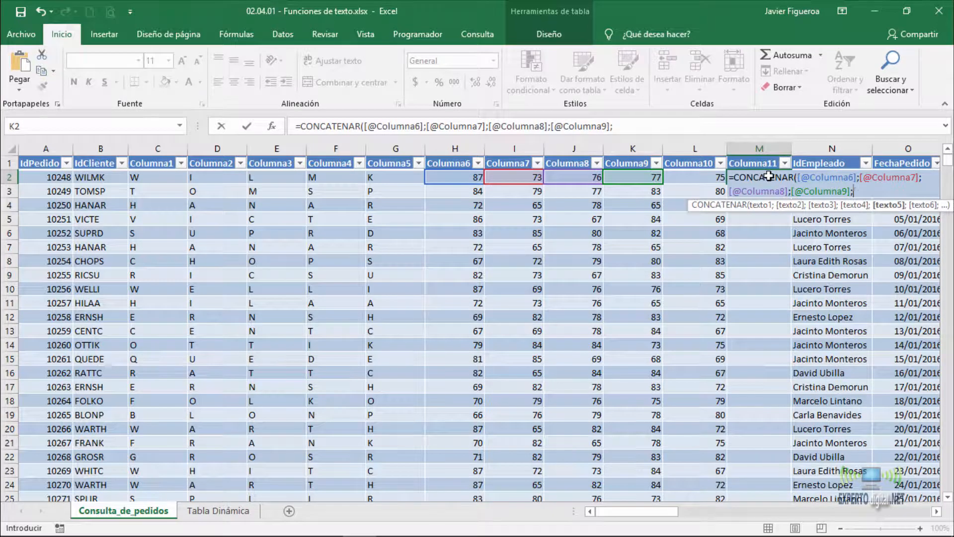
{"action": "key", "text": "Left"}
{"action": "type", "text": ")"}
{"action": "key", "text": "Return"}
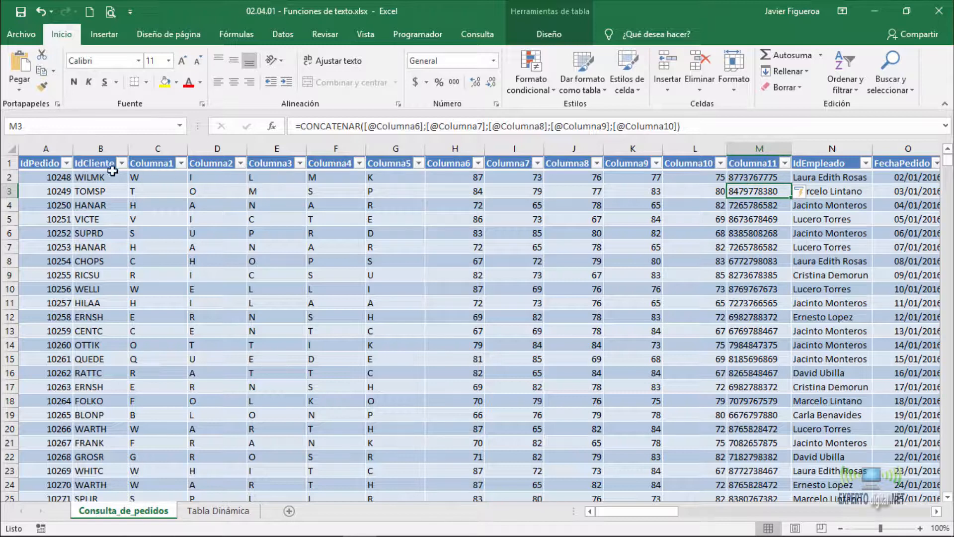
Rename the Columna11 header as Cod_id_Cliente
{"action": "left_click", "coordinate": [93, 149]}
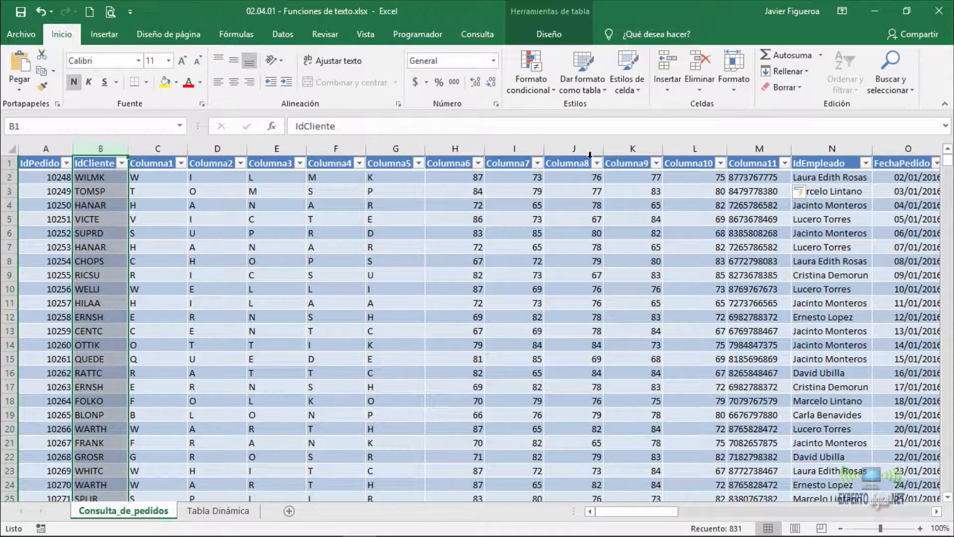
{"action": "left_click", "coordinate": [760, 149]}
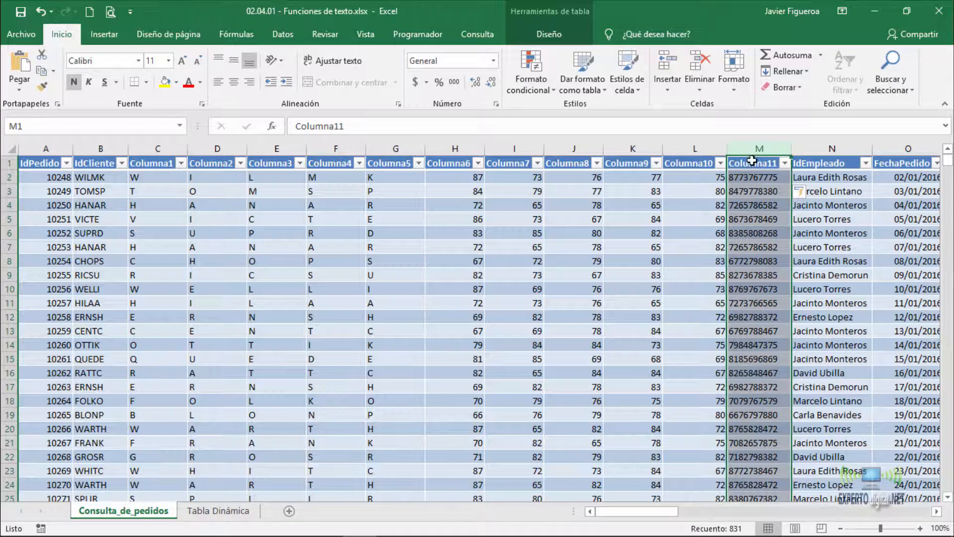
{"action": "left_click", "coordinate": [752, 160]}
{"action": "type", "text": "Cod_id"}
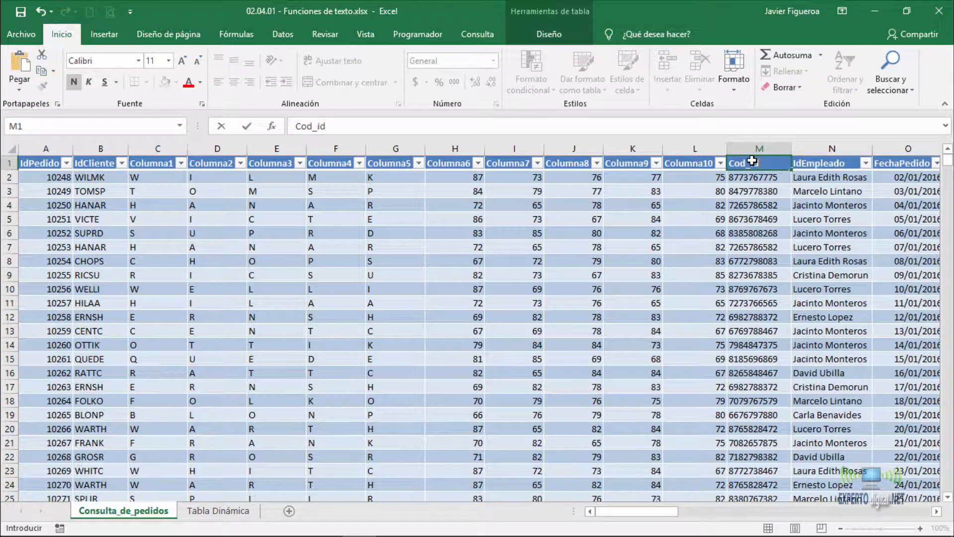
{"action": "type", "text": "_Cliente"}
{"action": "key", "text": "Return"}
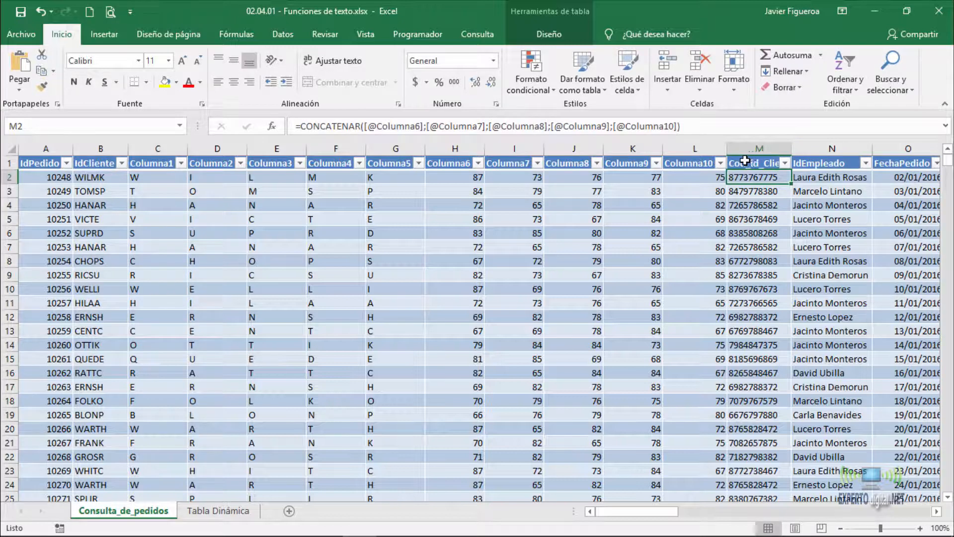
Try deleting the helper columns Columna1 to Columna10 and autofitting the Cod_id_Cliente column, and undo both changes
{"action": "left_click_drag", "start_coordinate": [697, 144], "coordinate": [143, 144]}
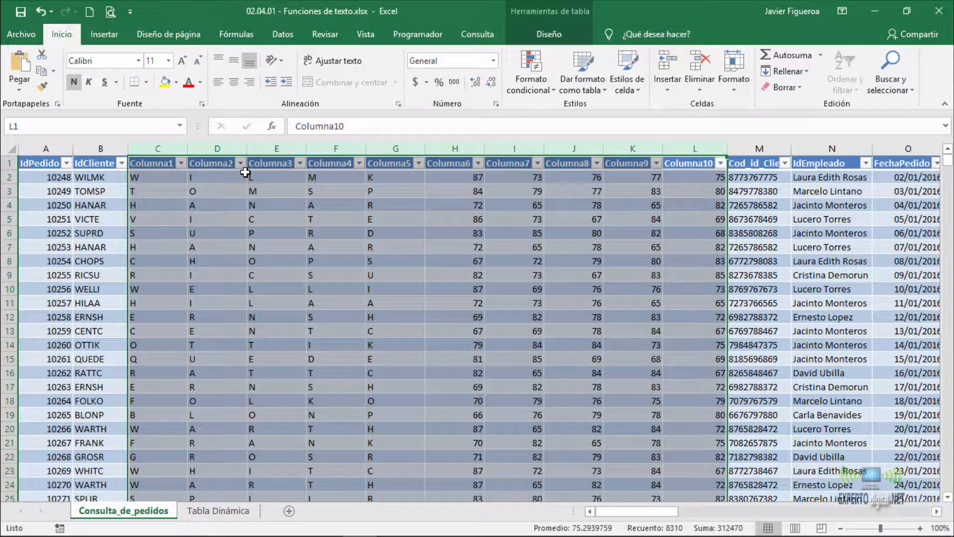
{"action": "right_click", "coordinate": [262, 144]}
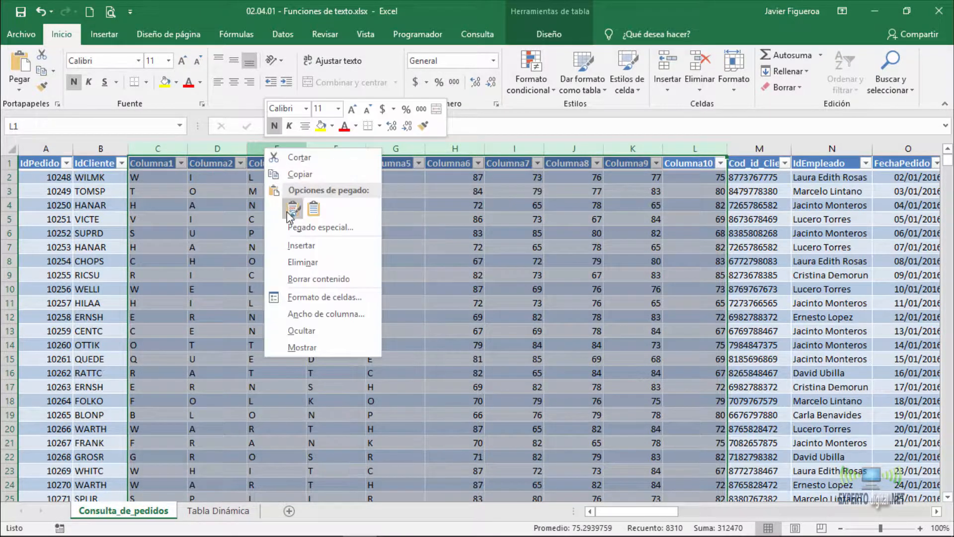
{"action": "left_click", "coordinate": [306, 260]}
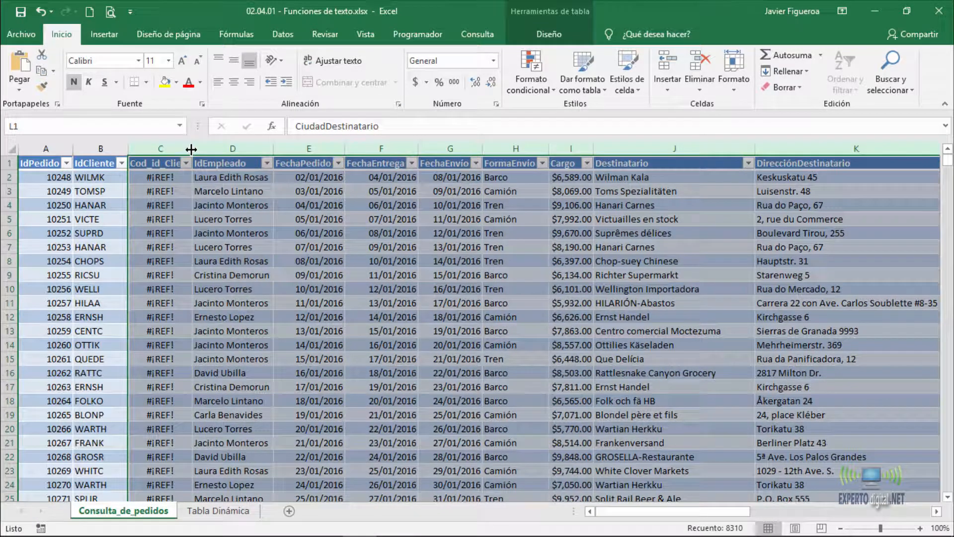
{"action": "left_click", "coordinate": [158, 164]}
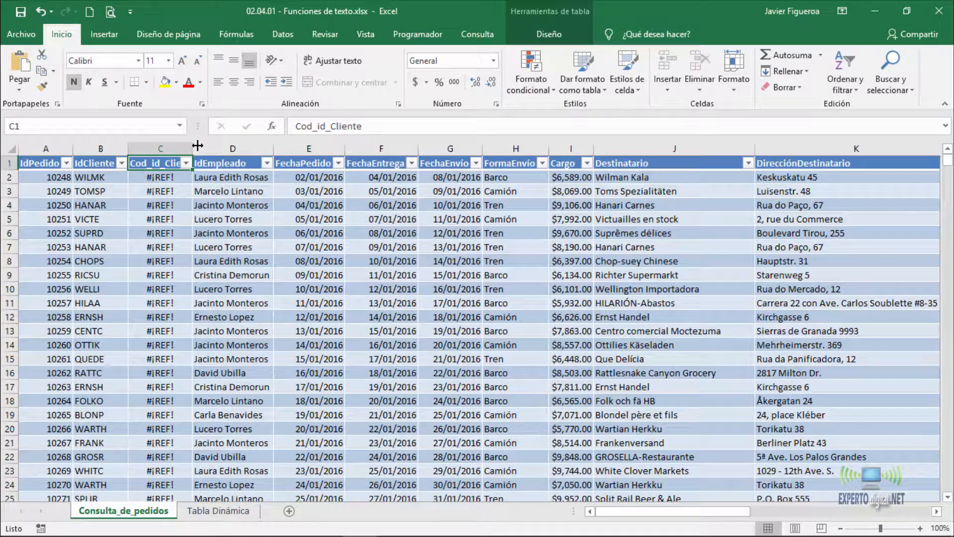
{"action": "double_click", "coordinate": [193, 147]}
{"action": "left_click", "coordinate": [201, 143]}
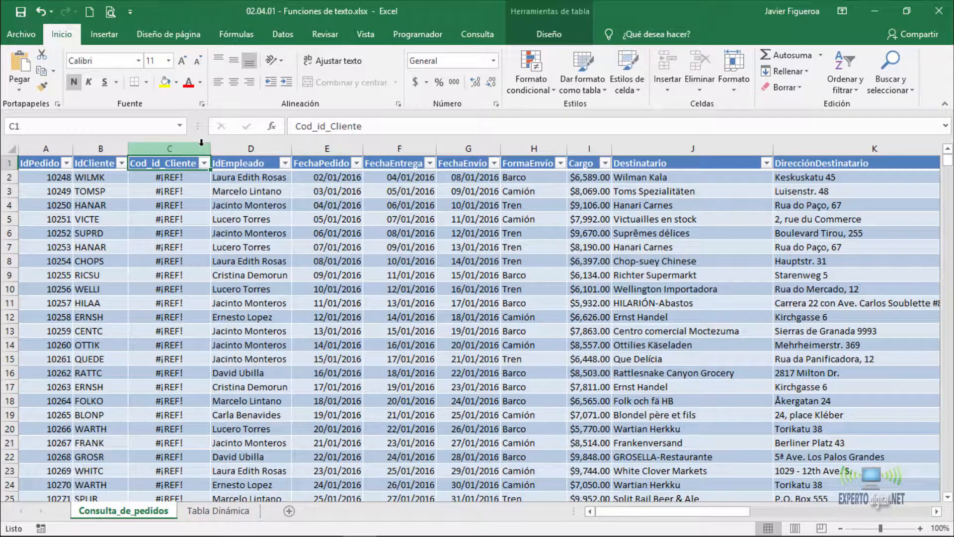
{"action": "key", "text": "ctrl+z"}
{"action": "key", "text": "ctrl+z"}
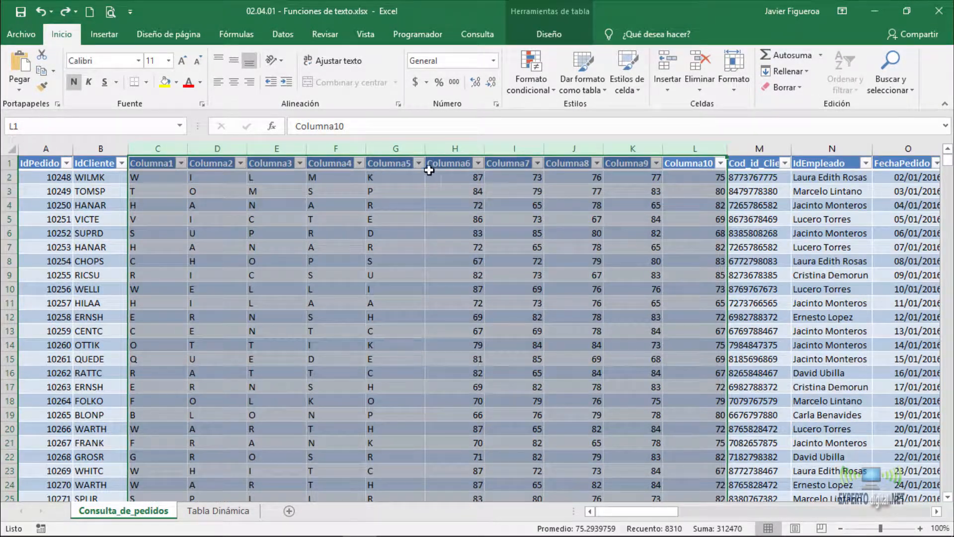
Replace the formulas in the Cod_id_Cliente column, from M2 to the last table row, with their values by copying and pasting values only
{"action": "left_click", "coordinate": [766, 176]}
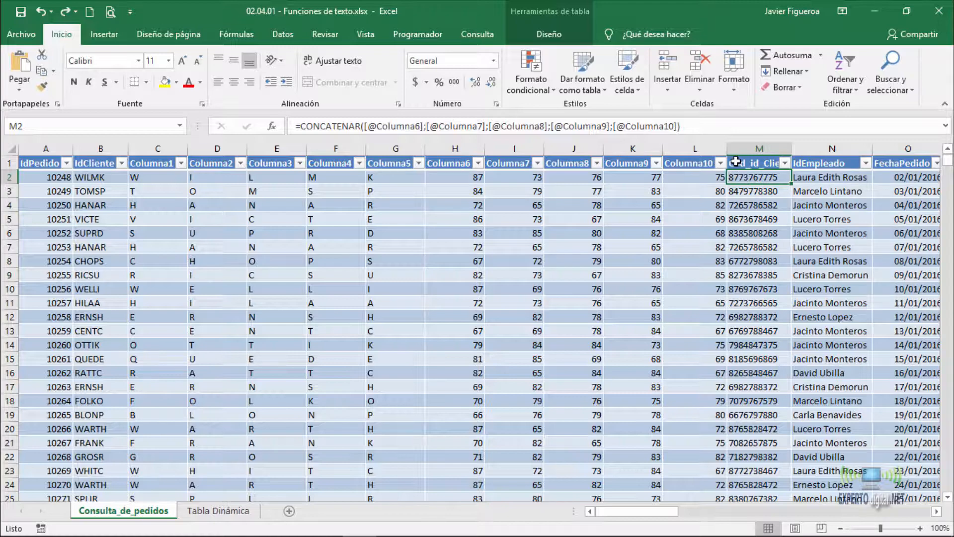
{"action": "key", "text": "ctrl+shift+Down"}
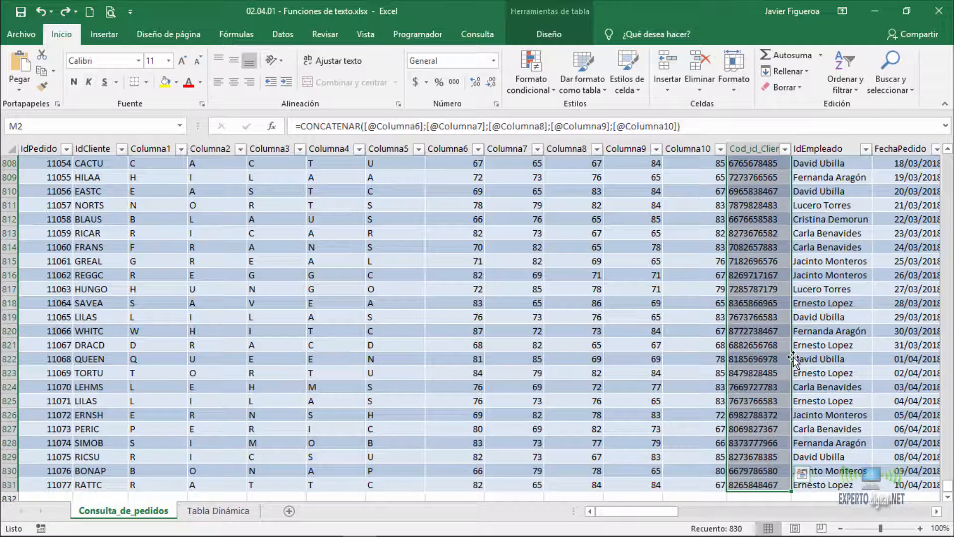
{"action": "left_click_drag", "start_coordinate": [947, 489], "coordinate": [943, 155]}
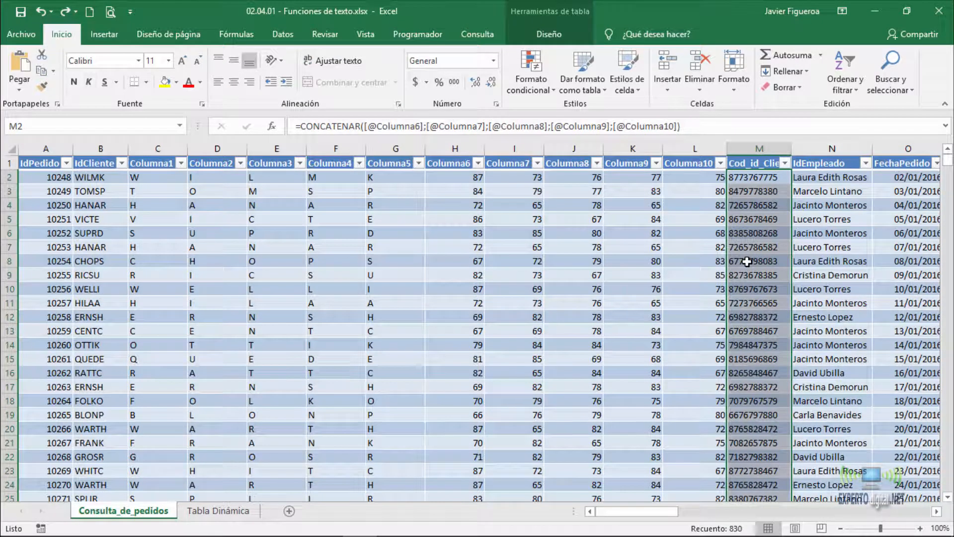
{"action": "key", "text": "ctrl+c"}
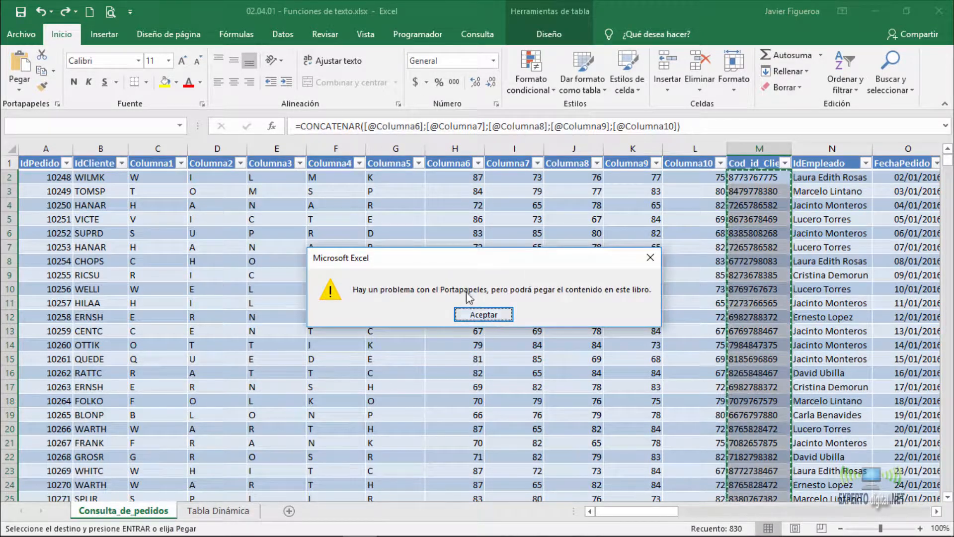
{"action": "left_click", "coordinate": [496, 317]}
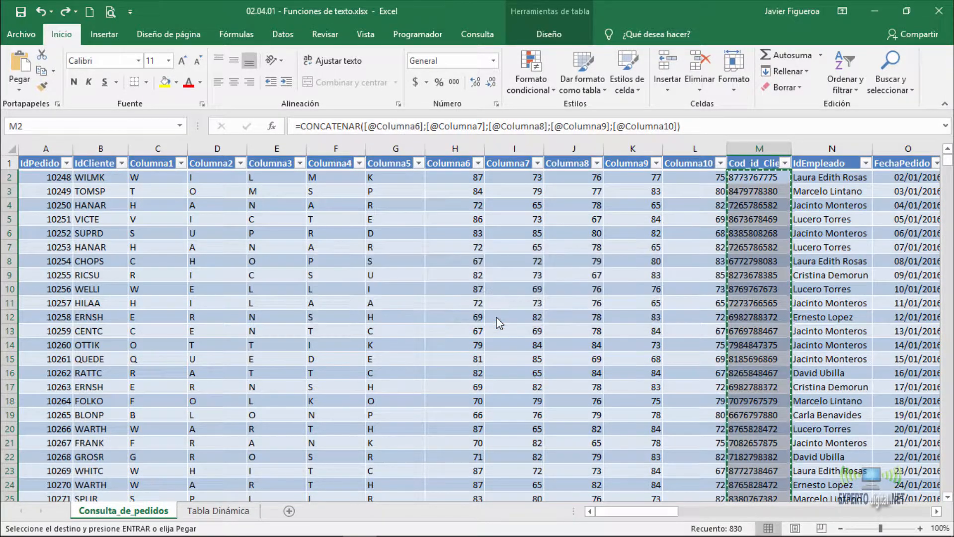
{"action": "left_click", "coordinate": [16, 92]}
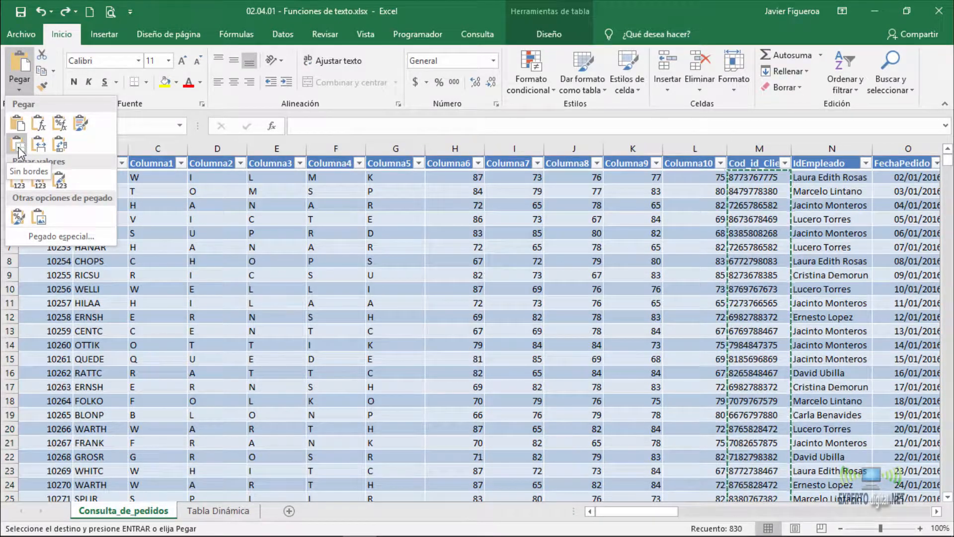
{"action": "left_click", "coordinate": [20, 184]}
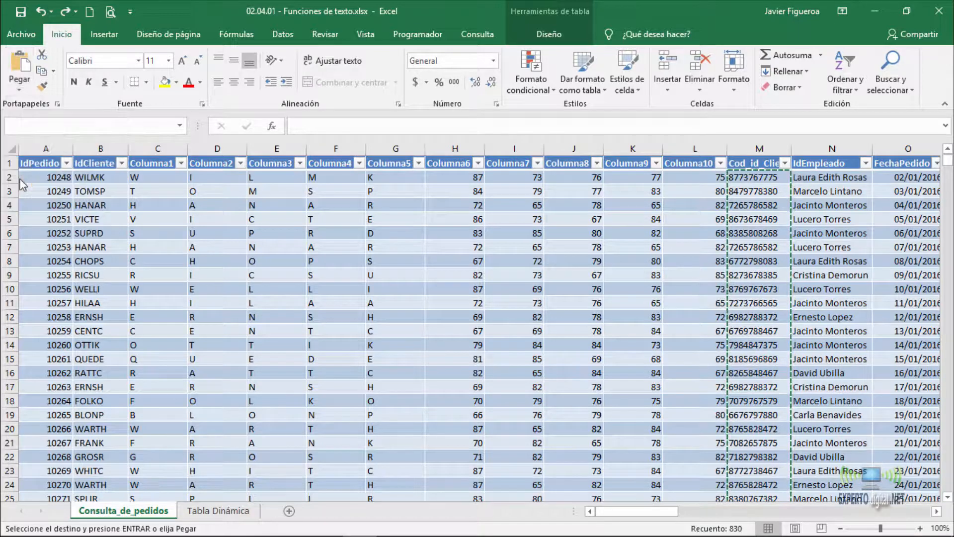
{"action": "left_click", "coordinate": [748, 176]}
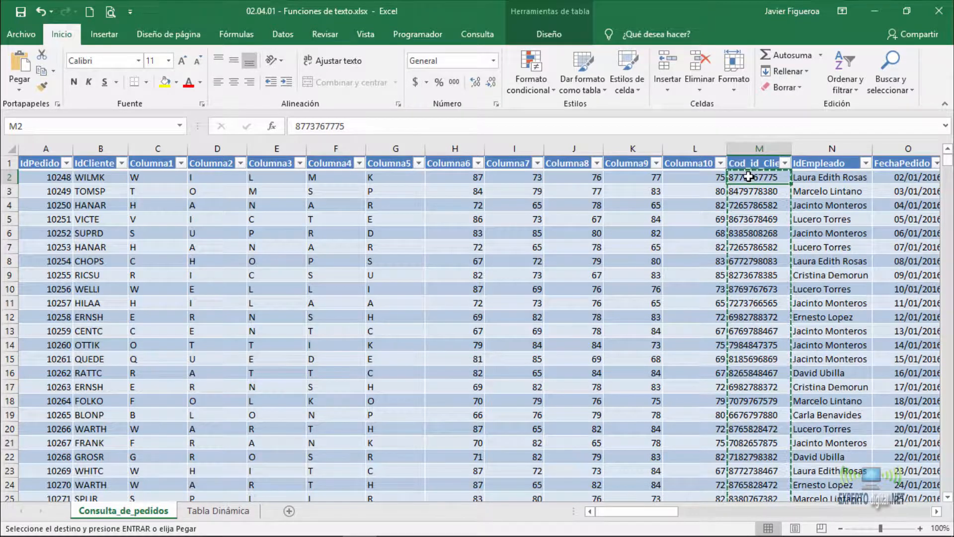
{"action": "key", "text": "Escape"}
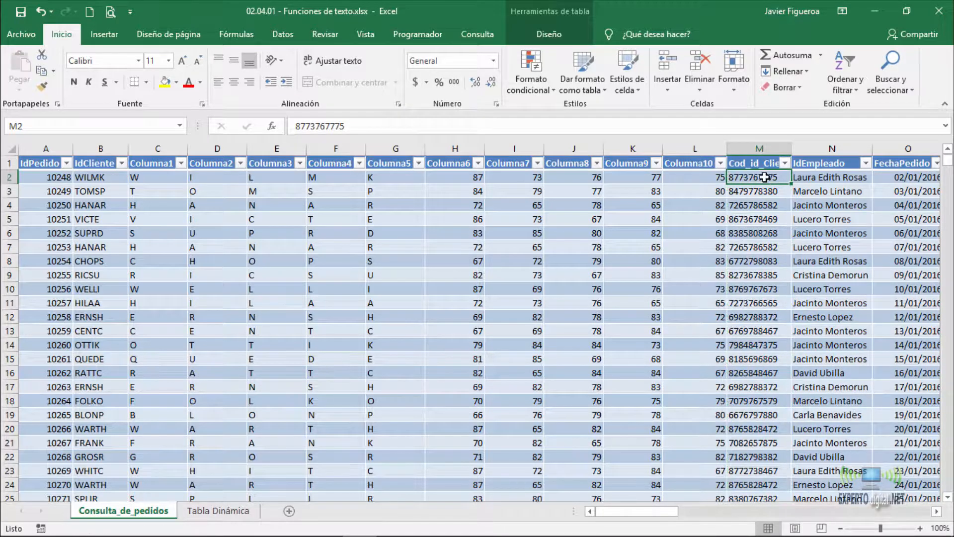
Delete the helper columns Columna1 to Columna10 and autofit the Cod_id_Cliente column's width to show its full header
{"action": "left_click_drag", "start_coordinate": [696, 145], "coordinate": [158, 145]}
{"action": "right_click", "coordinate": [157, 144]}
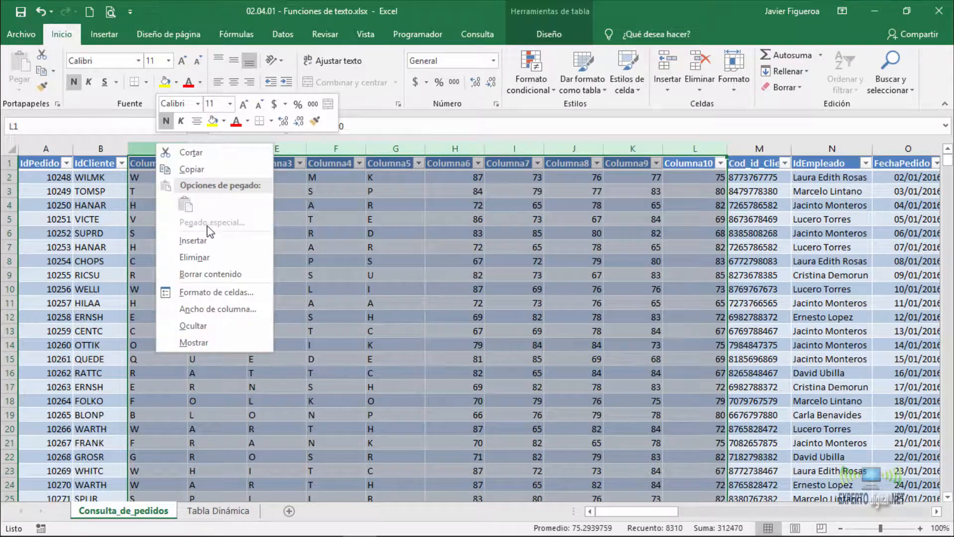
{"action": "left_click", "coordinate": [207, 252]}
{"action": "left_click", "coordinate": [160, 177]}
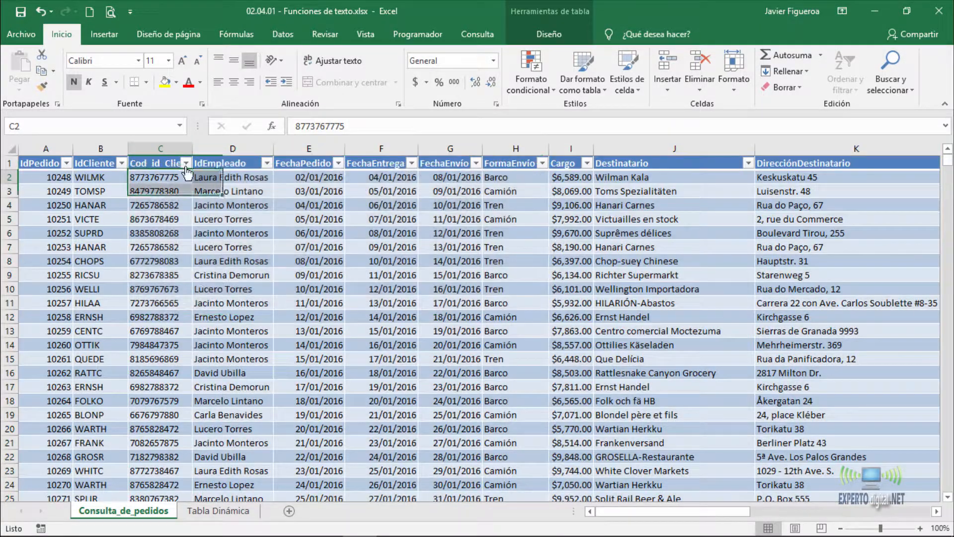
{"action": "double_click", "coordinate": [190, 147]}
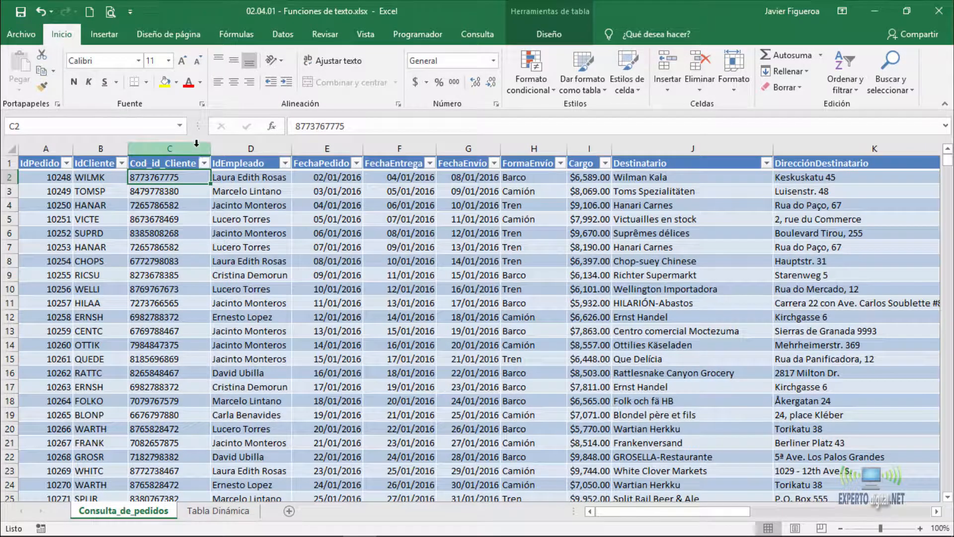
{"action": "left_click", "coordinate": [160, 167]}
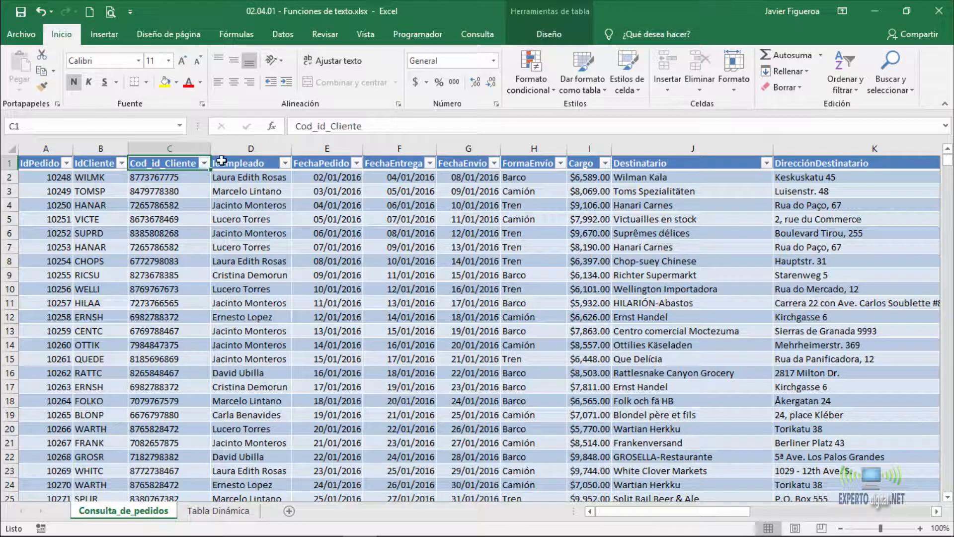